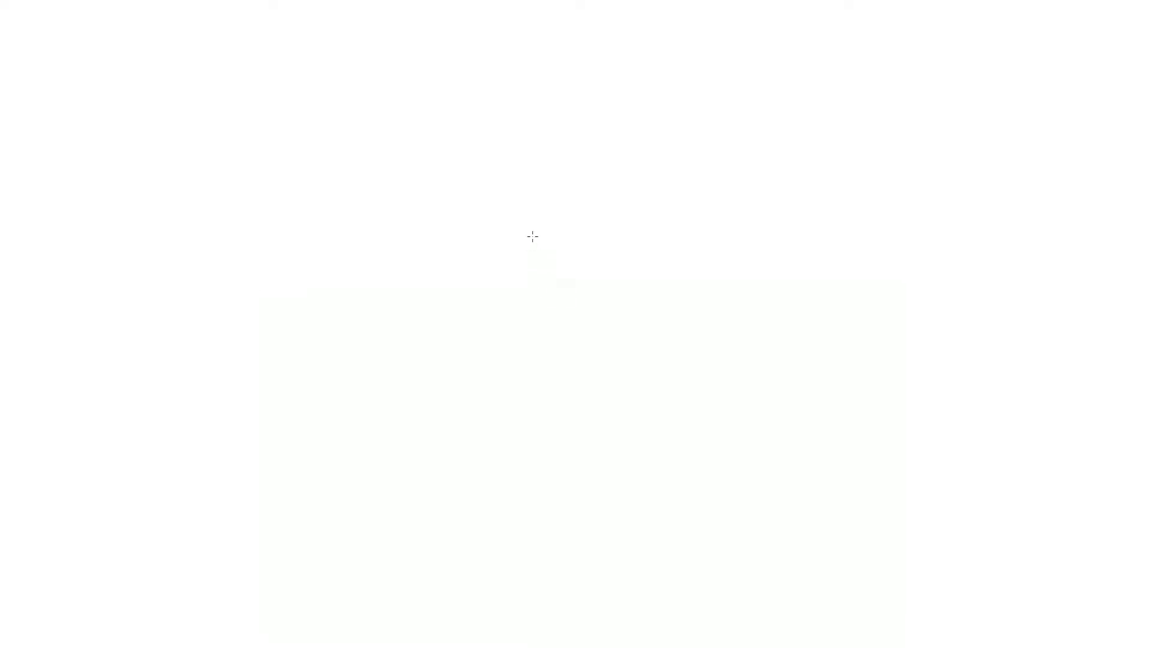
- Draw the body rectangle, taper it wider at the bottom and round its corners
drag(532, 236, 632, 381)
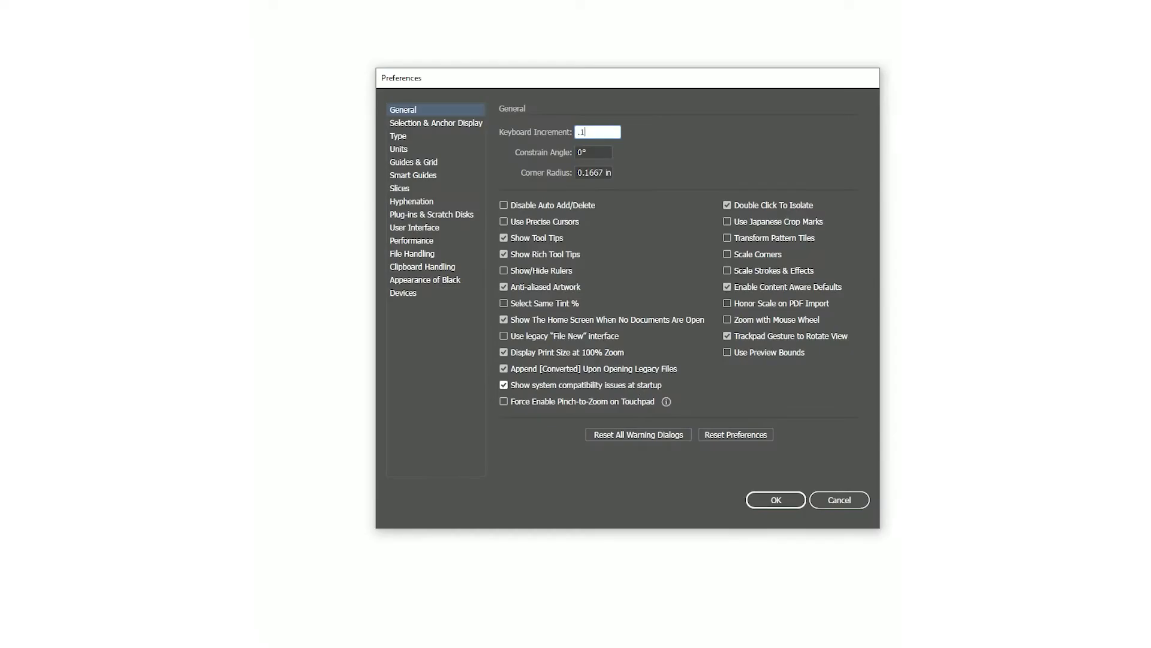
key(a)
click(631, 381)
key(Right)
key(Right)
key(Right)
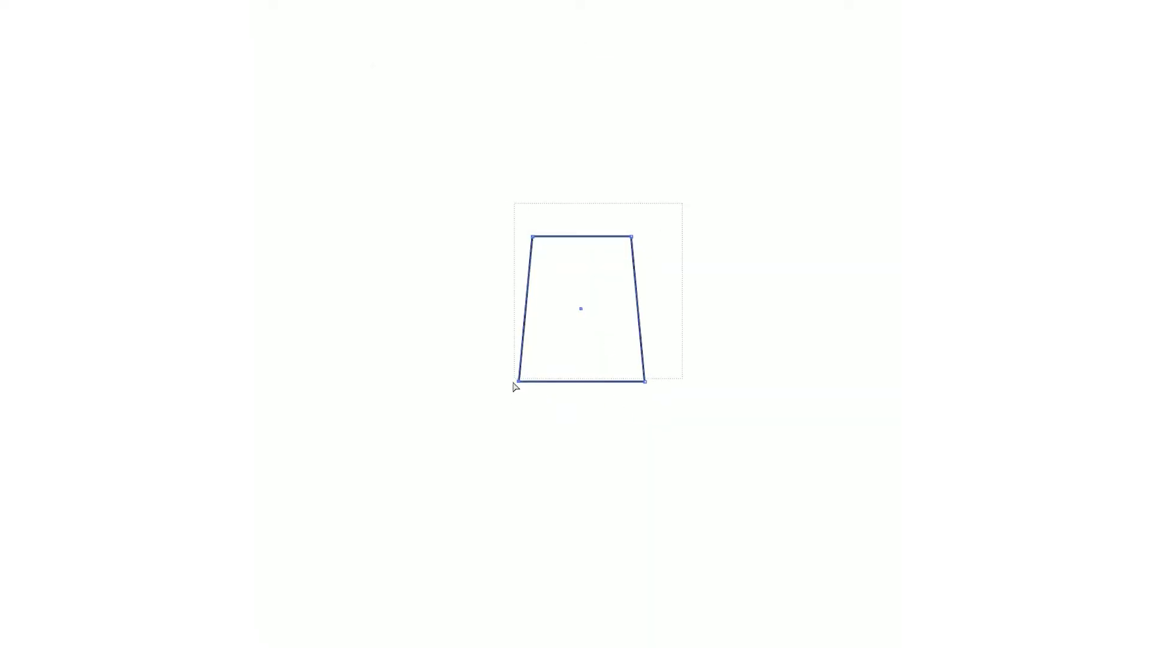
drag(559, 263, 555, 259)
drag(463, 360, 712, 438)
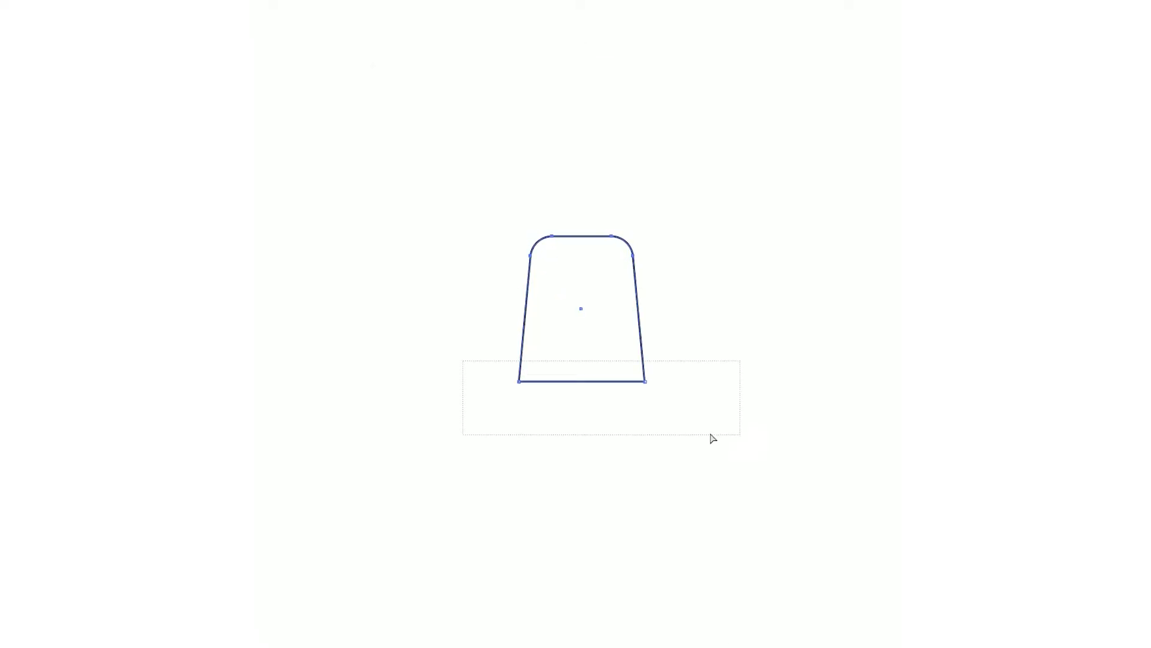
key(ctrl+k)
key(Return)
key(Left)
- Add a small neck rectangle, about 0.17 in high, on top of the body
key(ctrl+z)
key(ctrl+z)
key(ctrl+z)
drag(557, 232, 566, 231)
key(ctrl+a)
key(ctrl+shift+a)
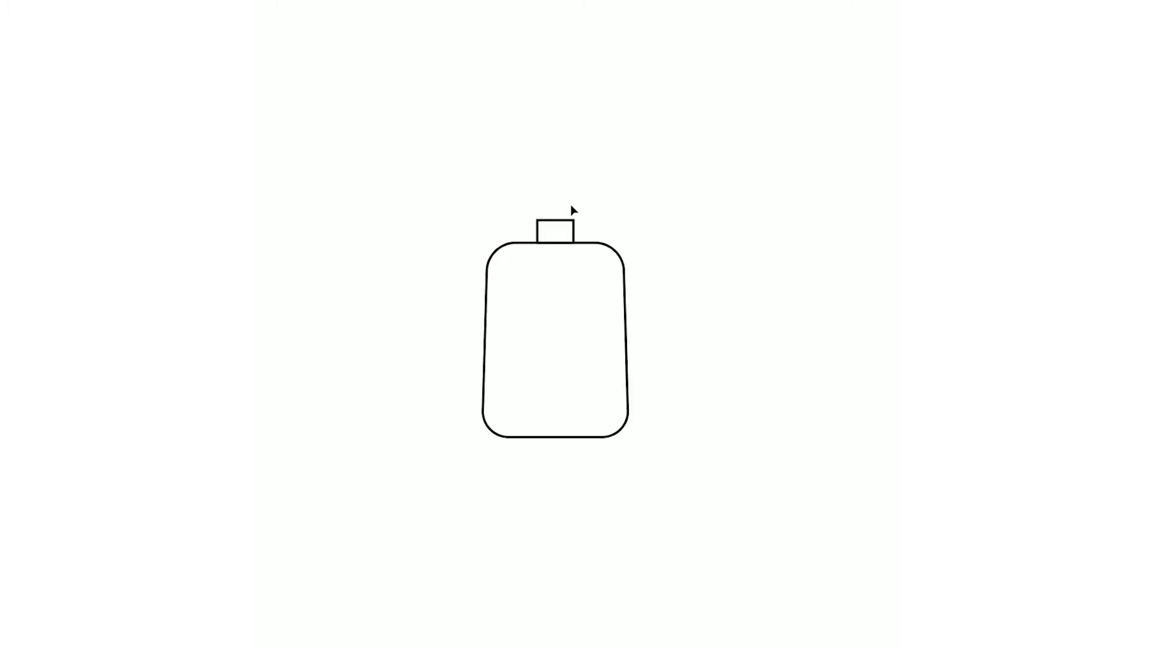
- Draw a double-ring headlight with a grey 0.34 in inner circle, then a tall body-slot rectangle
drag(548, 189, 582, 216)
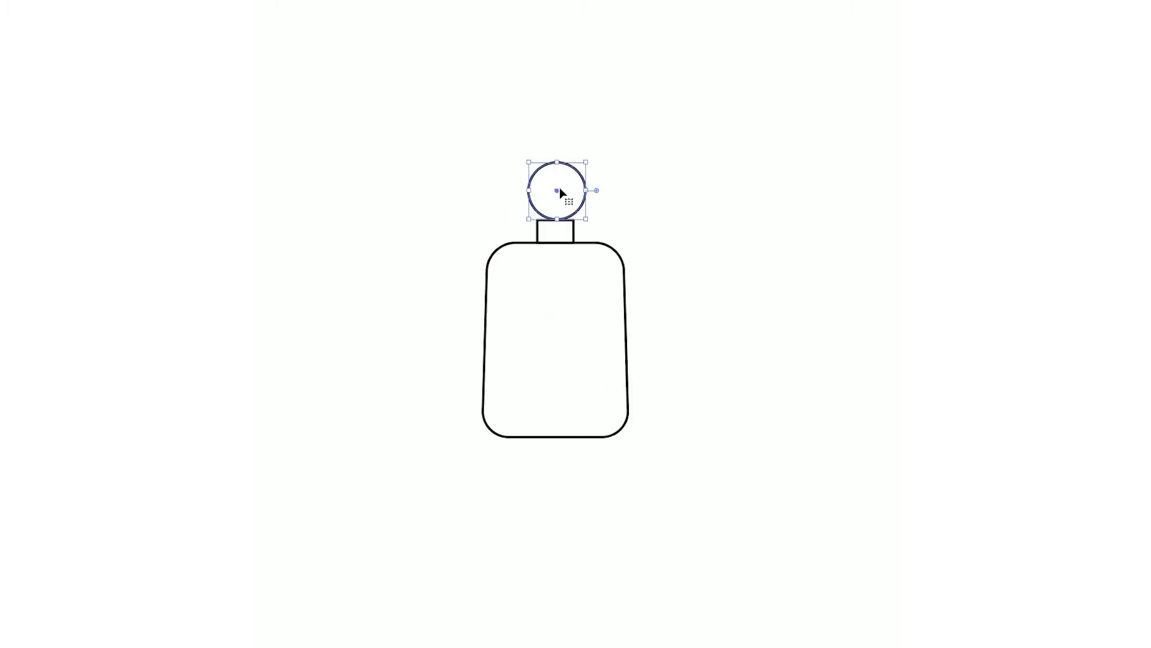
shift+click(568, 243)
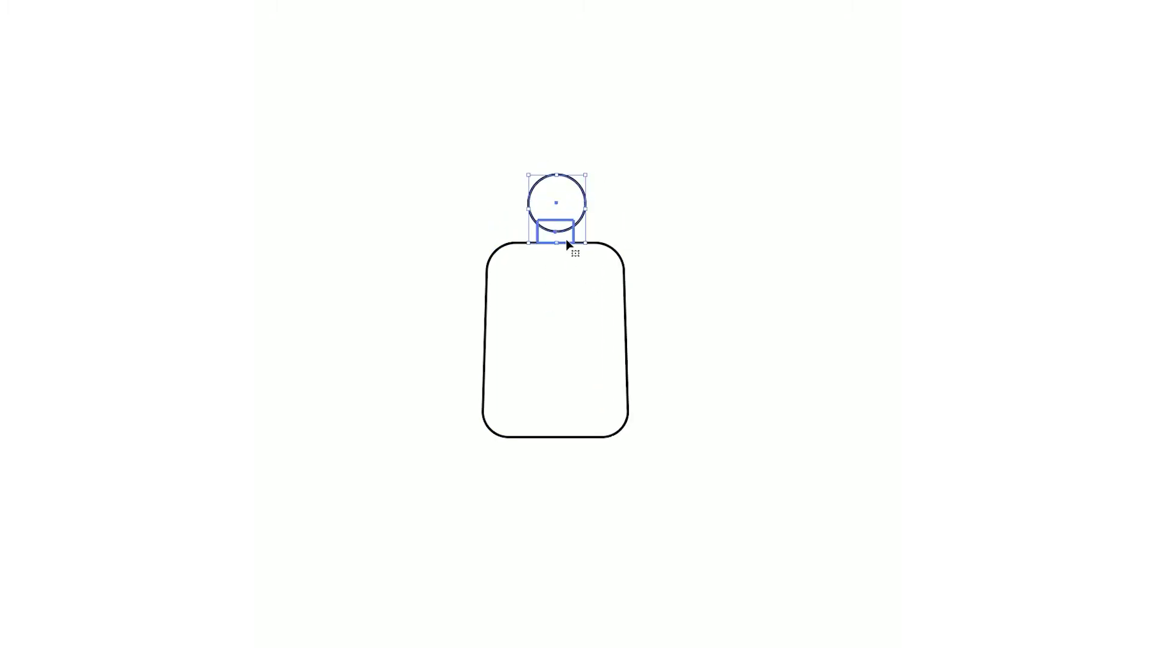
drag(557, 175, 597, 171)
click(565, 183)
click(839, 206)
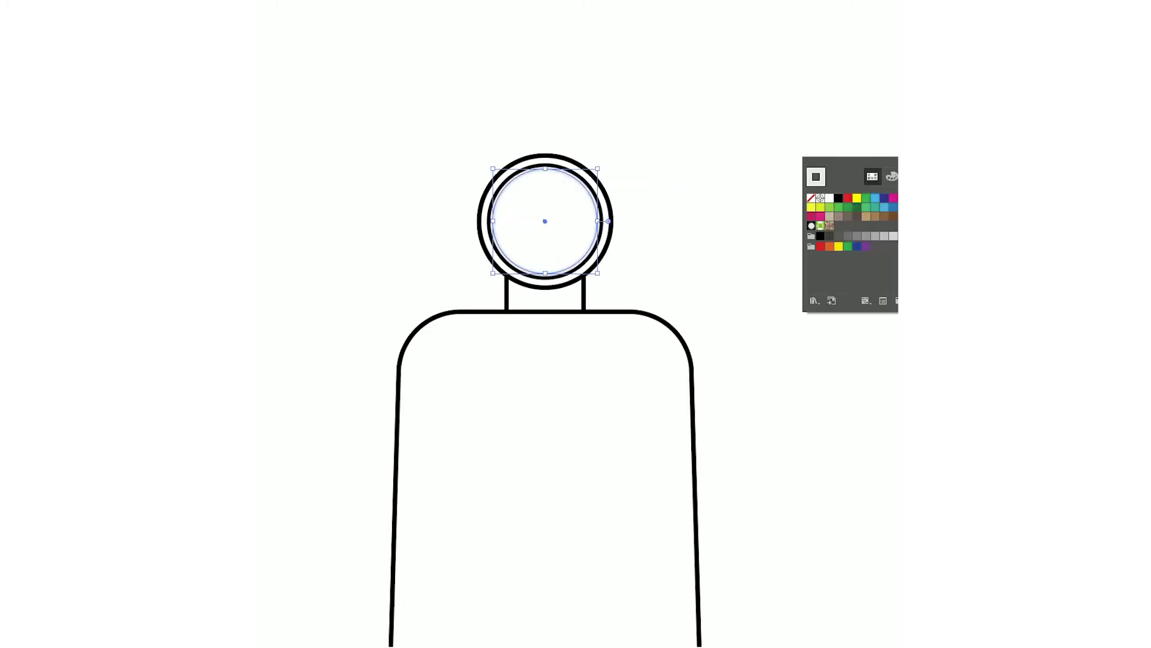
key(ctrl+minus)
mouse_move(520, 249)
mouse_down()
mouse_move(570, 289)
mouse_move(546, 375)
mouse_move(555, 425)
mouse_move(530, 426)
mouse_up()
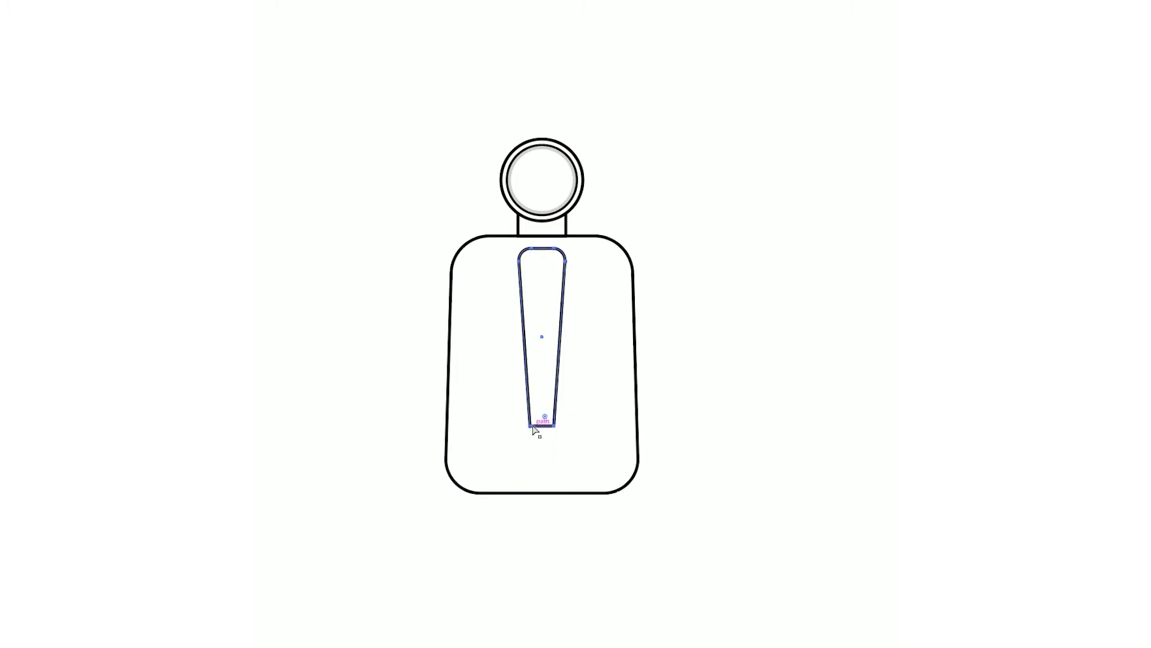
- Draw a rectangle at the body's base, centre it on the body, and round its top into an arch
click(516, 520)
drag(581, 177, 583, 496)
key(ctrl+z)
key(m)
drag(507, 449, 602, 550)
shift+click(634, 456)
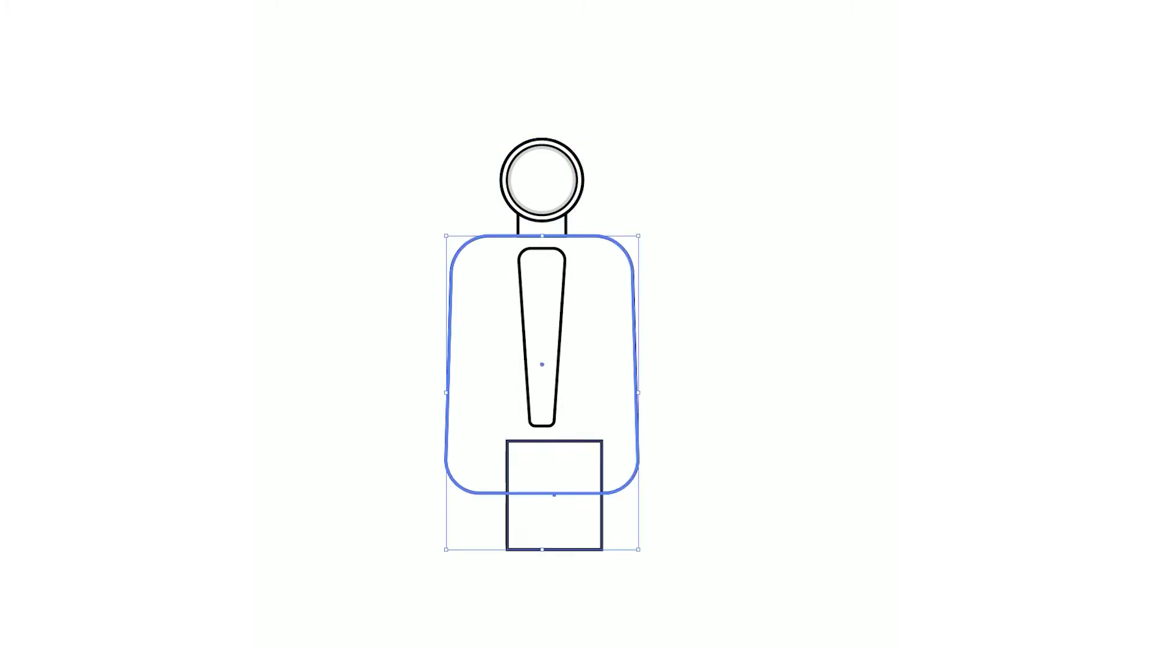
drag(517, 450, 505, 450)
drag(586, 455, 560, 501)
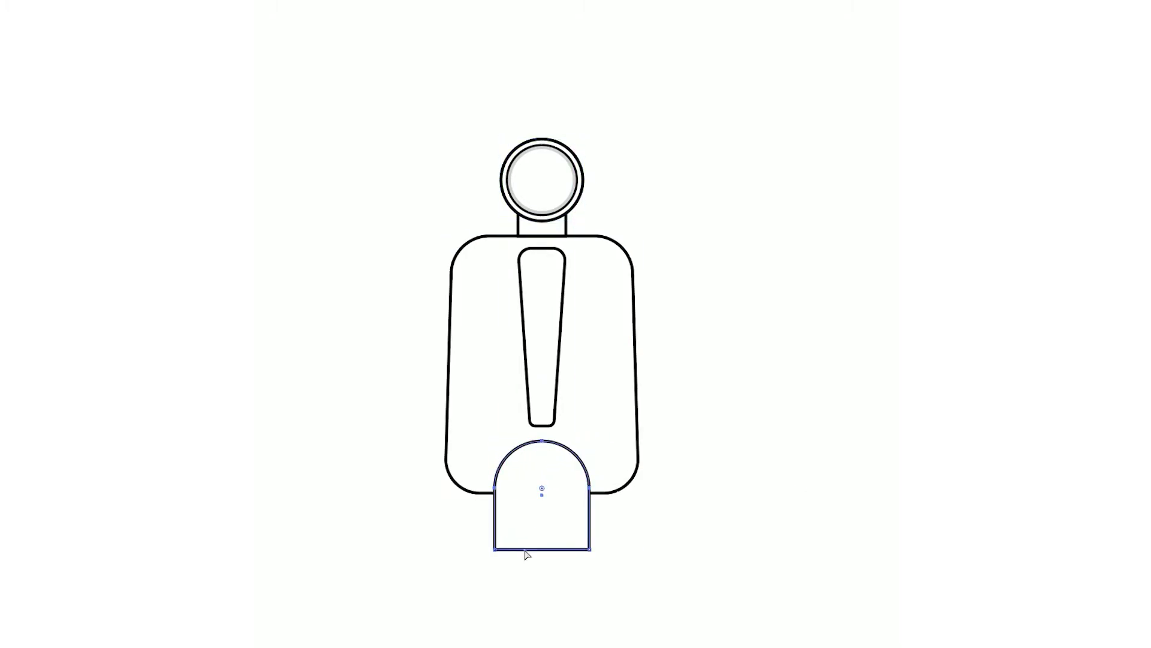
- Cut an angled double band across the arch from a zigzag and its raised copy, deleting the region below
click(495, 523)
click(565, 538)
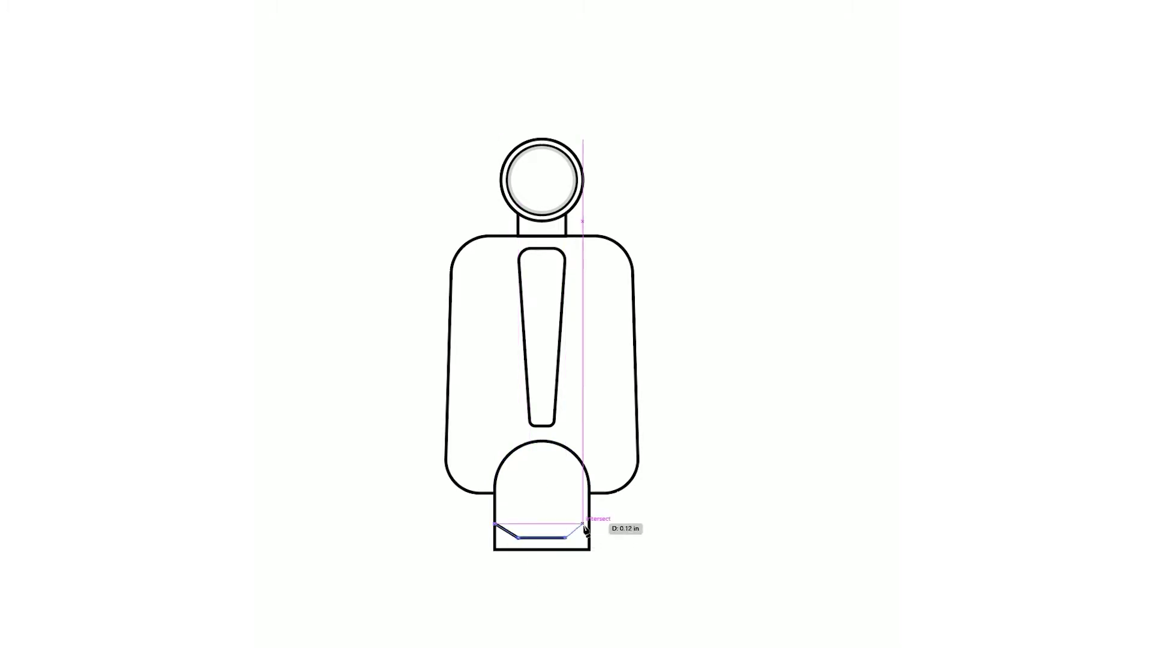
click(548, 556)
drag(559, 528, 560, 494)
click(599, 463)
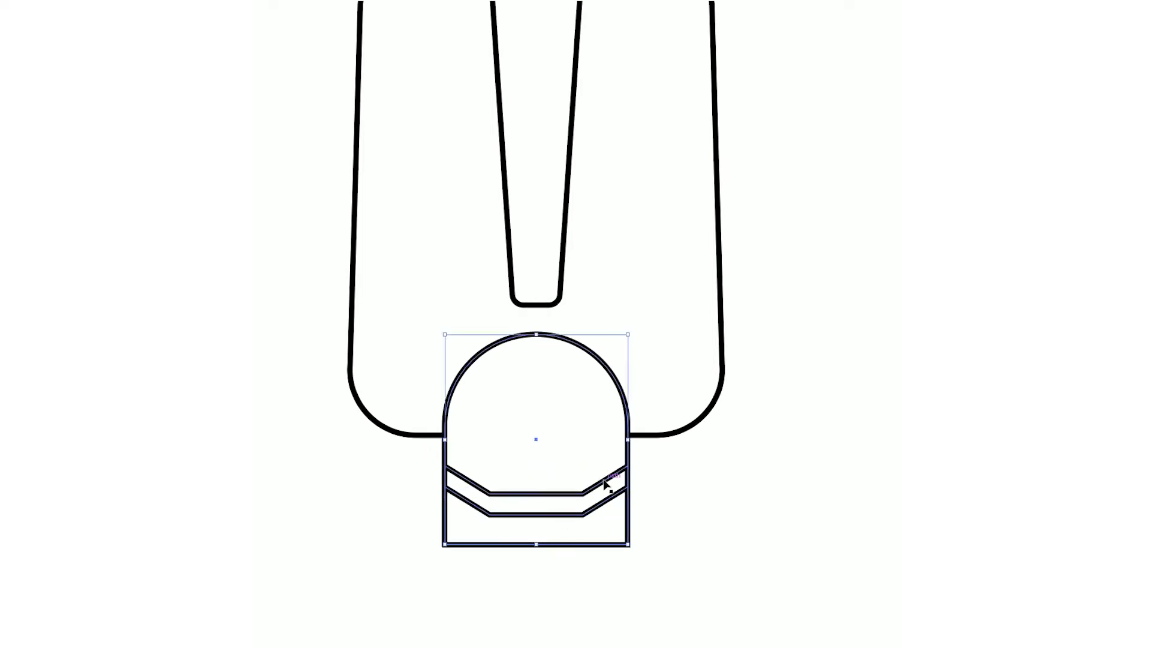
drag(584, 438, 576, 491)
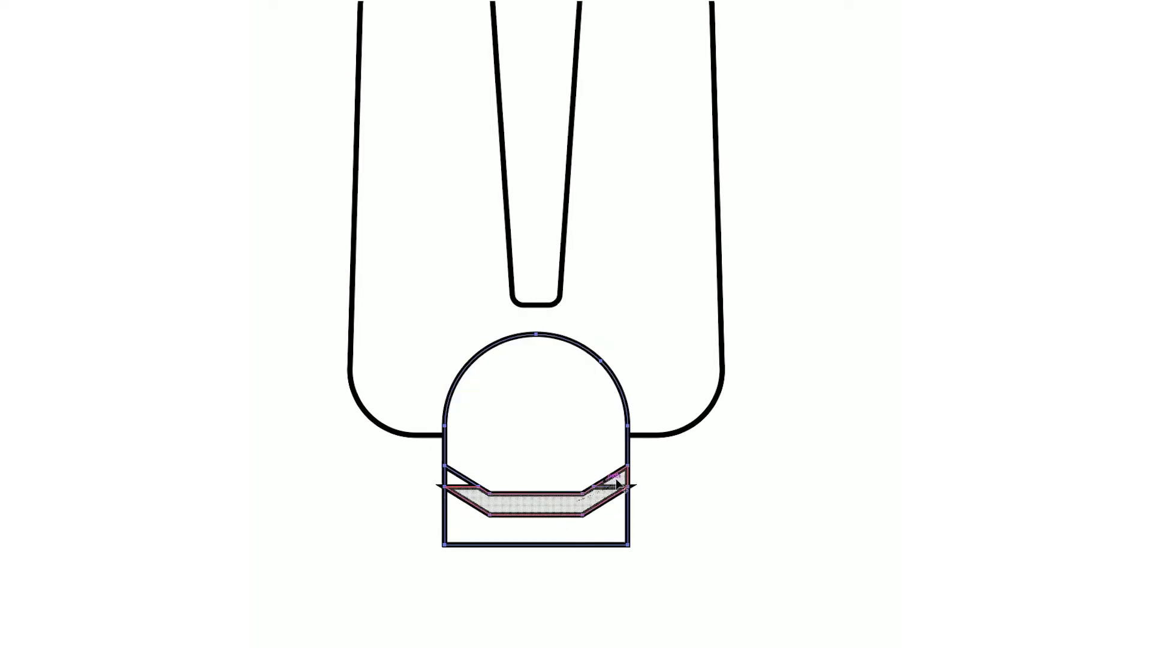
alt+click(471, 525)
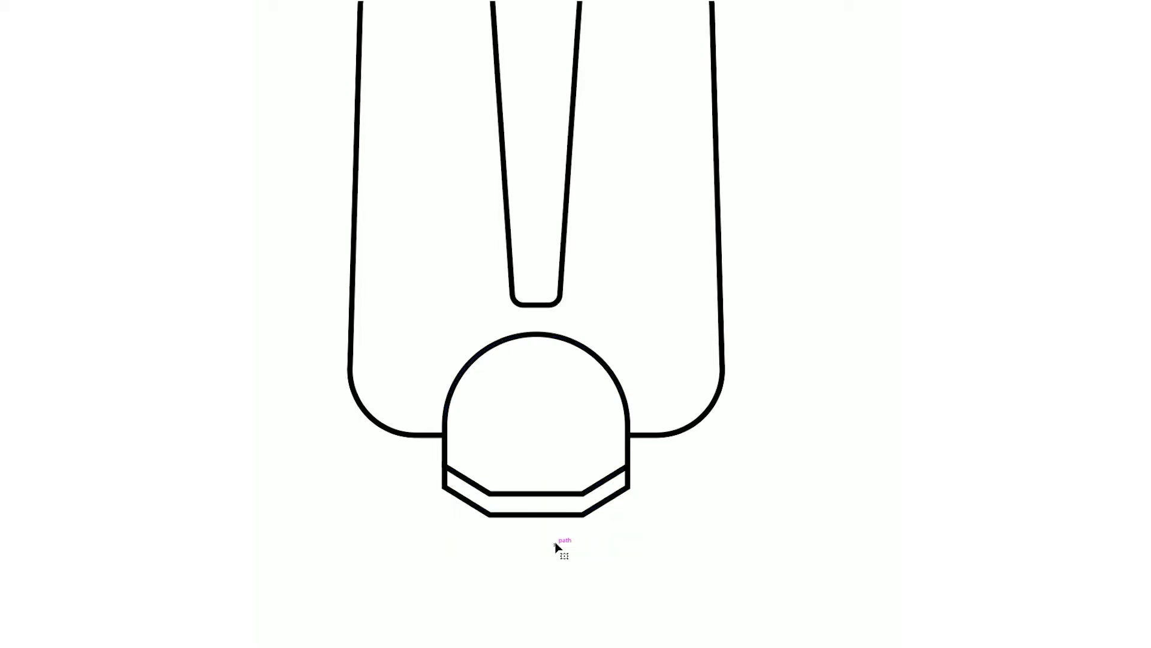
scroll(575, 496, down, 2)
scroll(574, 496, up, 2)
- Draw a pill-shaped tyre below the band, split by a thin centre bar
drag(493, 421, 558, 550)
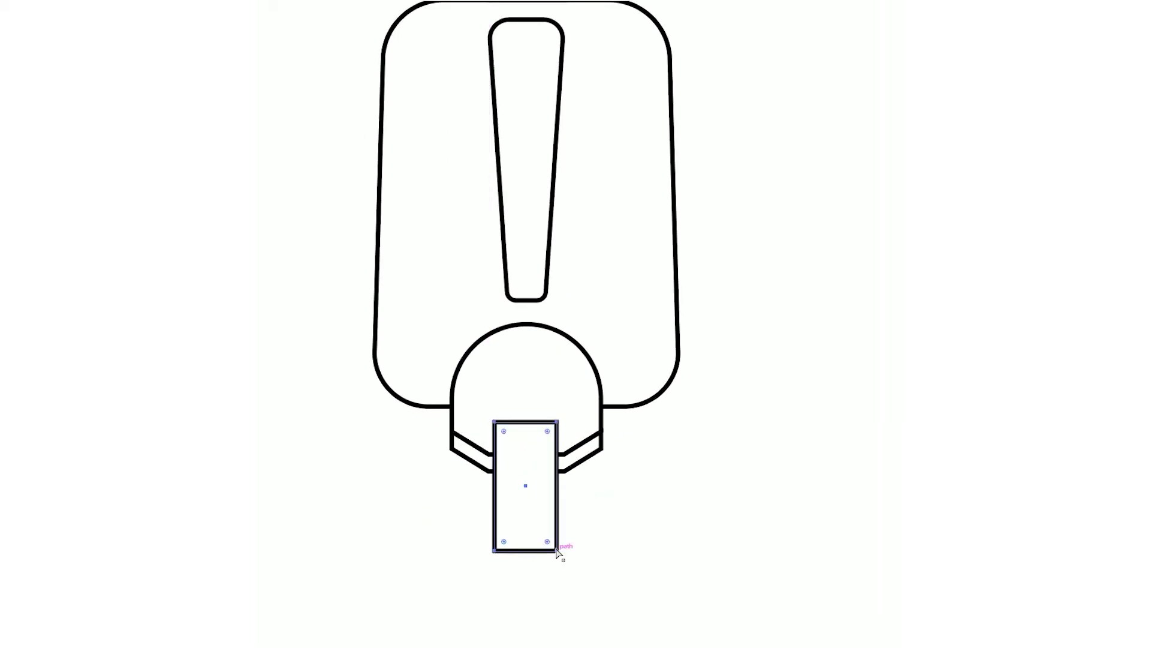
drag(544, 429, 560, 474)
scroll(526, 528, up, 1)
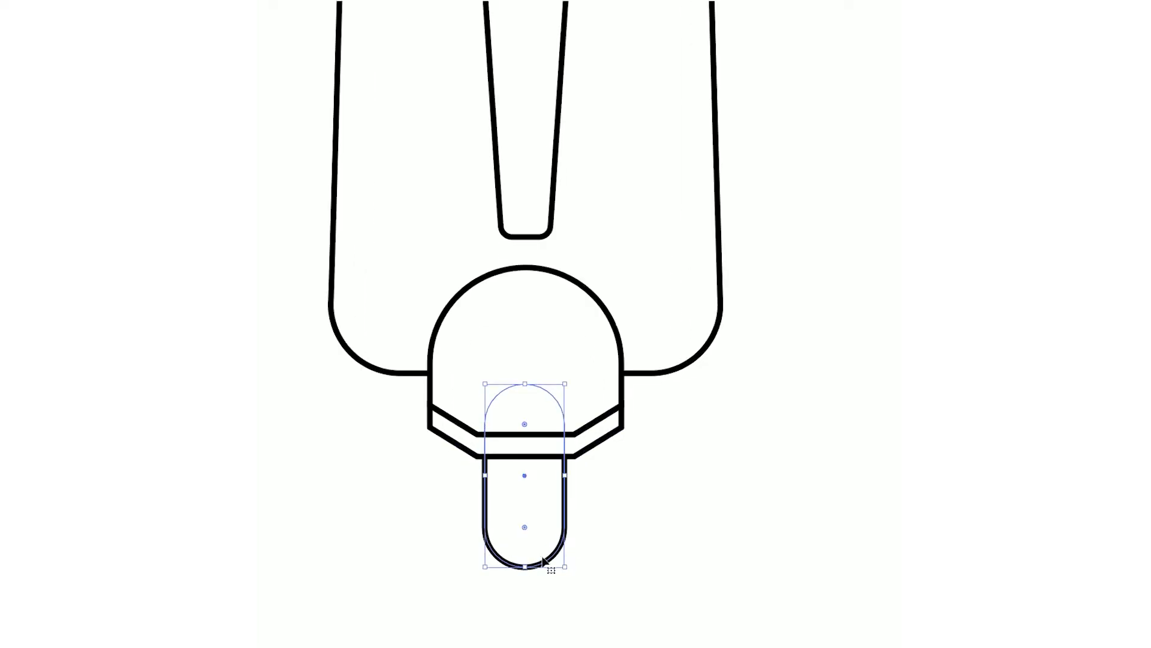
scroll(525, 528, up, 2)
mouse_move(514, 414)
mouse_down()
mouse_move(541, 514)
mouse_move(534, 573)
mouse_up()
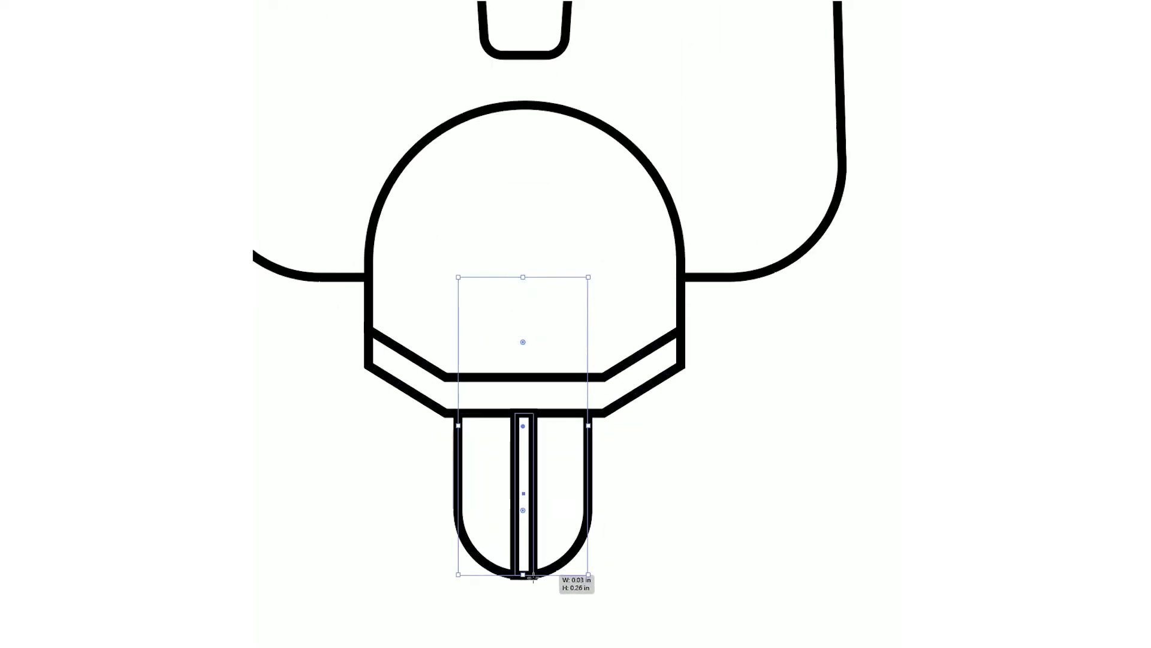
shift+click(567, 562)
click(531, 487)
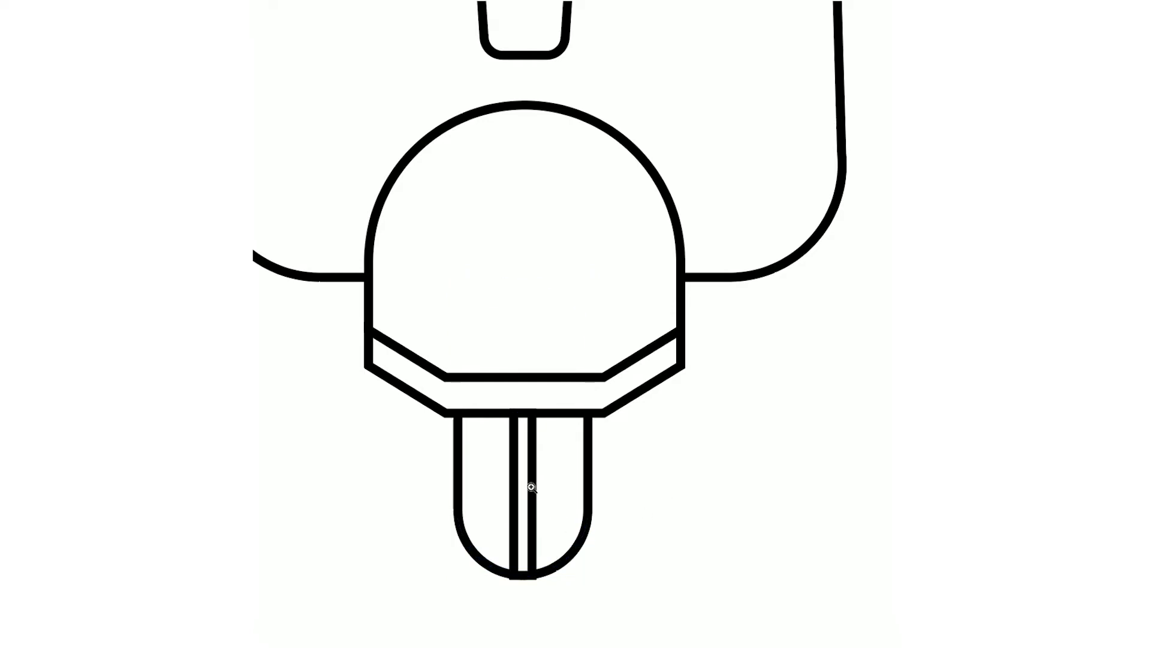
- Draw diagonal tread stripes across the tyre's right half
scroll(532, 484, up, 1)
mouse_move(537, 402)
mouse_down()
mouse_move(595, 427)
mouse_move(601, 484)
mouse_up()
mouse_move(532, 535)
mouse_down()
mouse_move(603, 568)
mouse_move(628, 547)
mouse_up()
scroll(564, 606, up, 1)
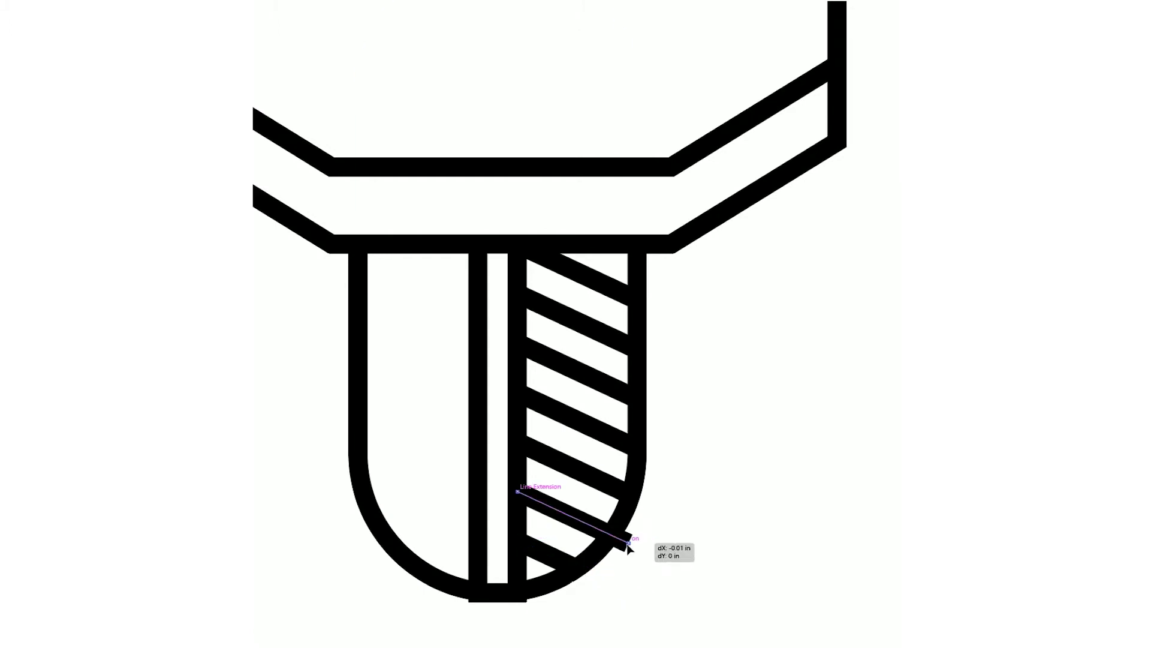
scroll(629, 547, down, 1)
click(587, 553)
- Reflect a copy of the stripes onto the left half and lengthen the centre bar
click(611, 505)
click(652, 374)
drag(623, 419, 487, 397)
drag(555, 580, 555, 585)
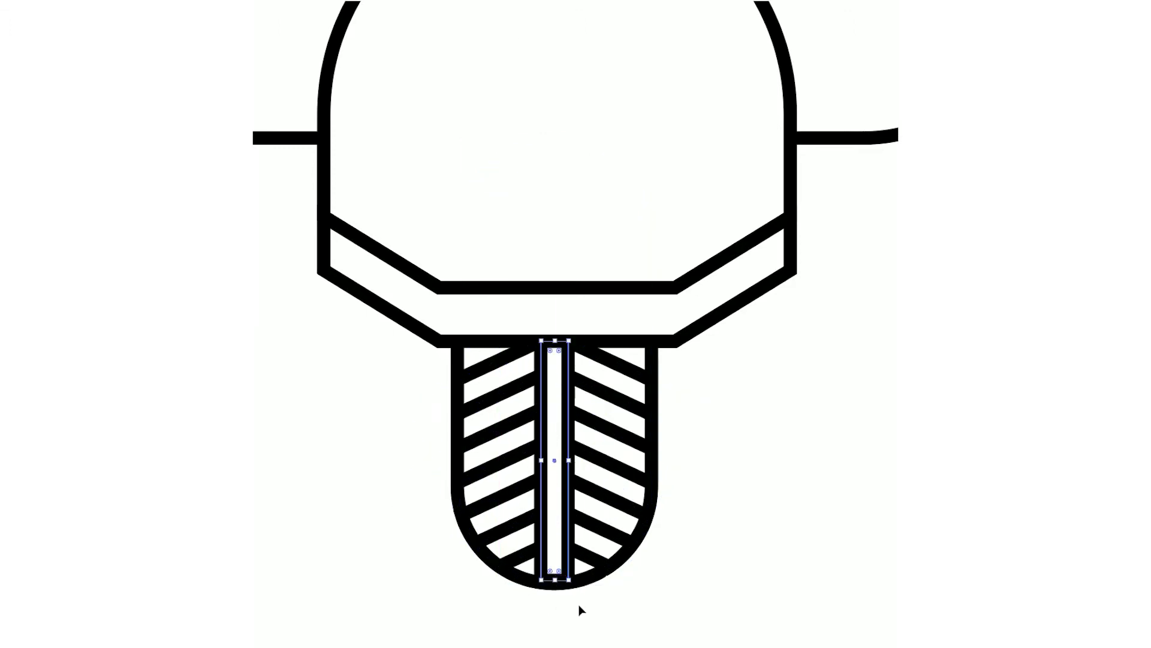
scroll(581, 609, down, 2)
click(594, 499)
scroll(593, 499, down, 5)
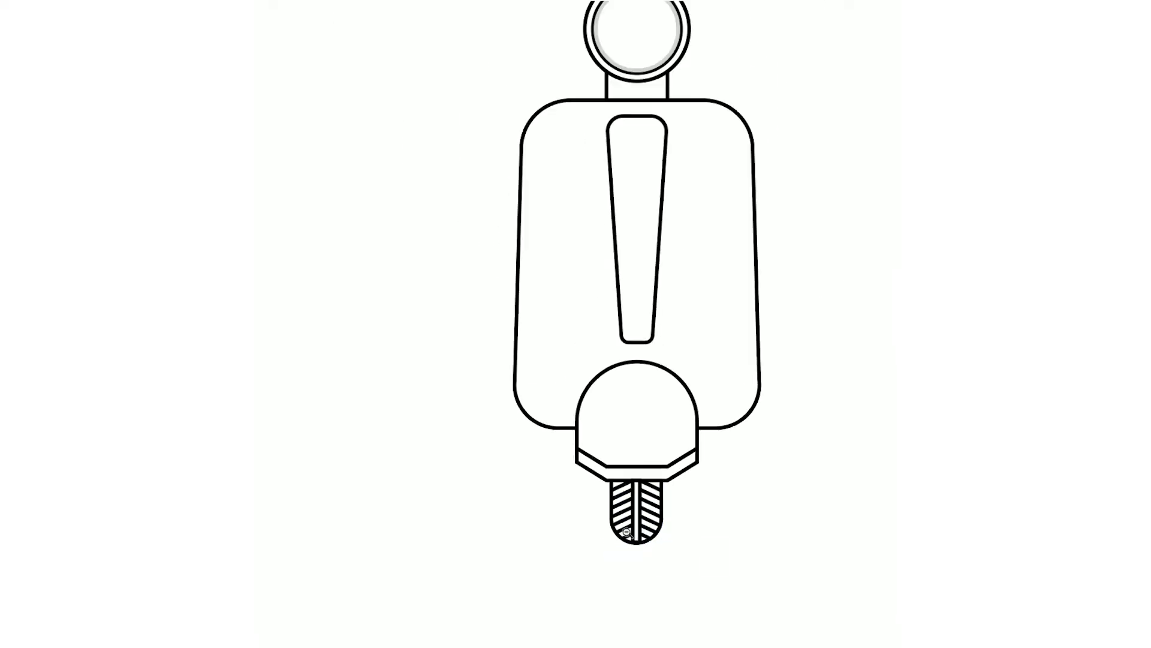
scroll(612, 303, up, 3)
- Build the left handlebar from small rounded rectangles and a long grip, and start the brake lever line
click(632, 315)
key(m)
mouse_move(500, 161)
mouse_down()
mouse_move(451, 210)
mouse_move(514, 186)
mouse_move(514, 206)
mouse_up()
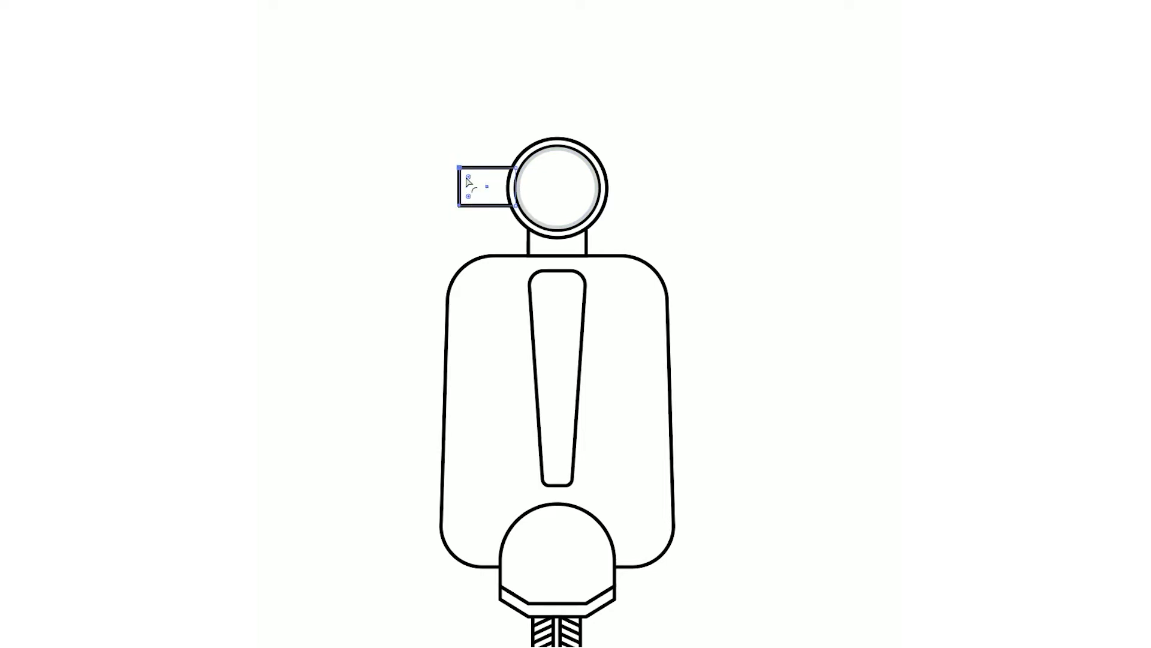
drag(499, 173, 474, 173)
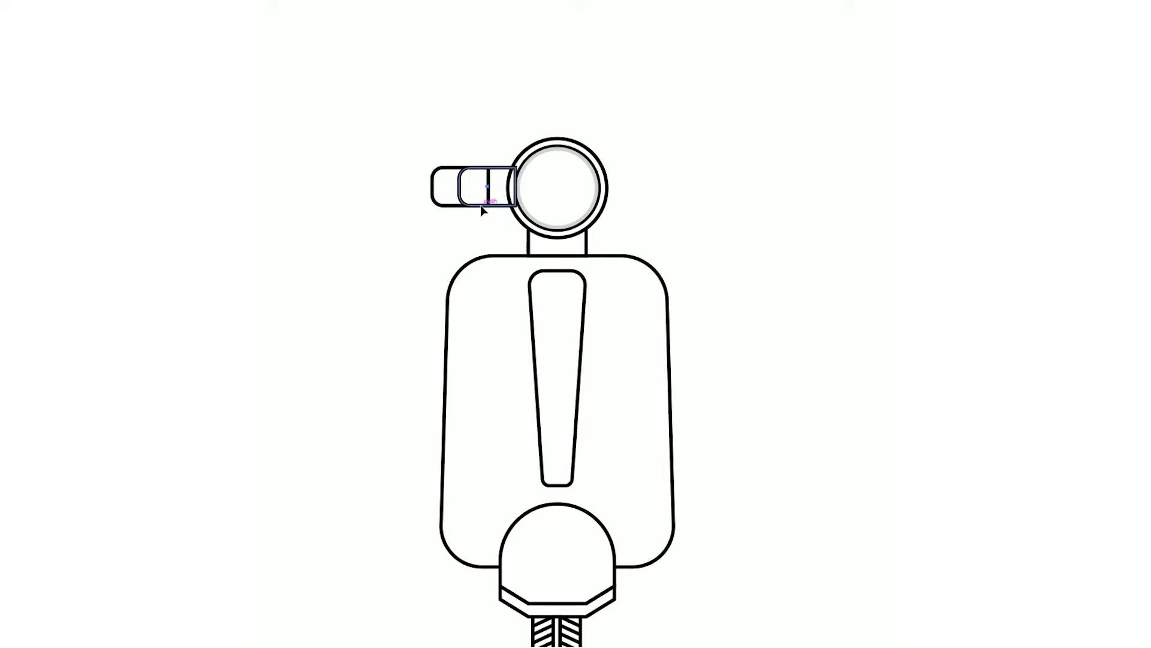
drag(448, 213, 463, 169)
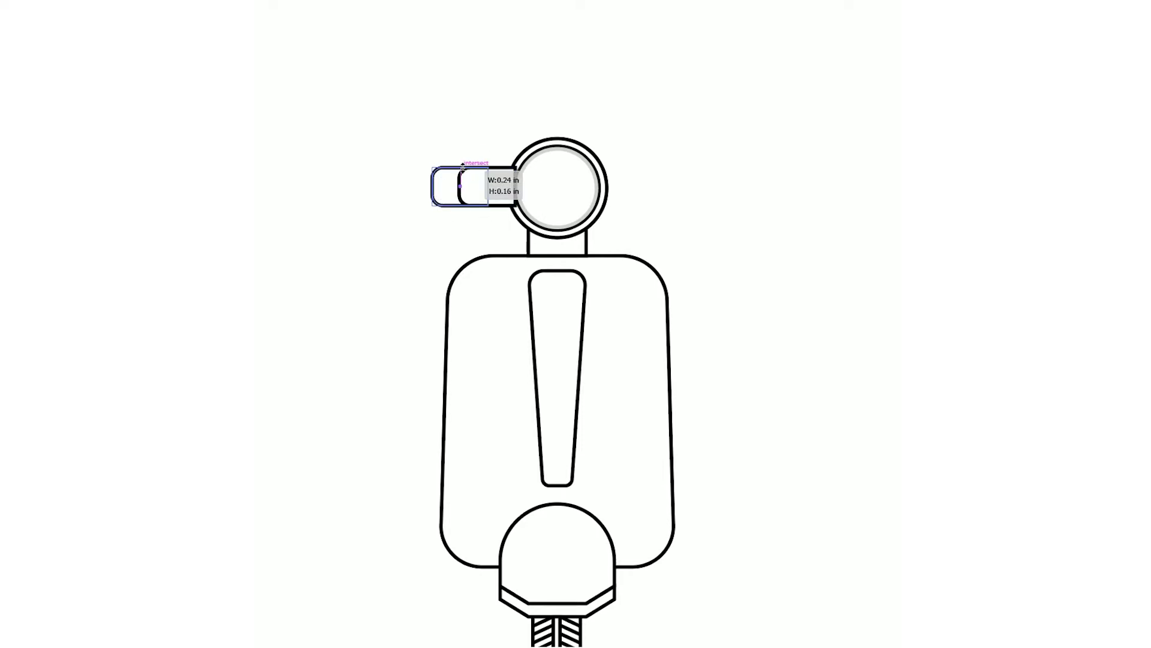
mouse_move(462, 174)
mouse_down()
mouse_move(406, 175)
mouse_move(391, 204)
mouse_up()
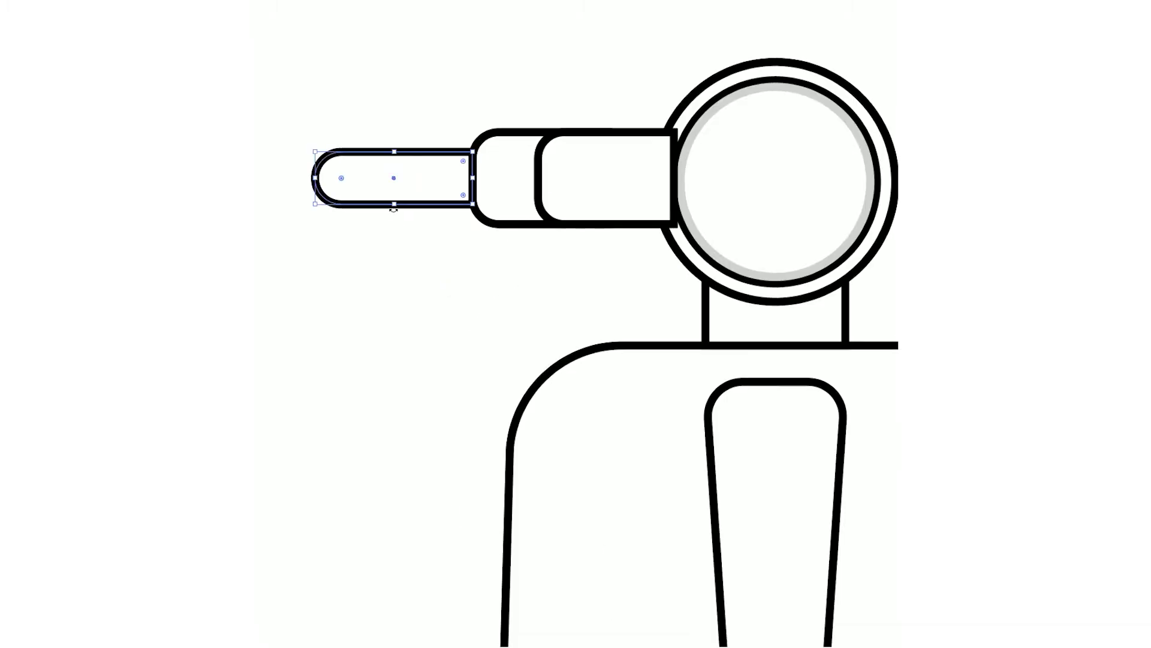
mouse_move(400, 193)
mouse_down()
mouse_move(437, 224)
mouse_move(405, 215)
mouse_up()
drag(507, 243, 454, 253)
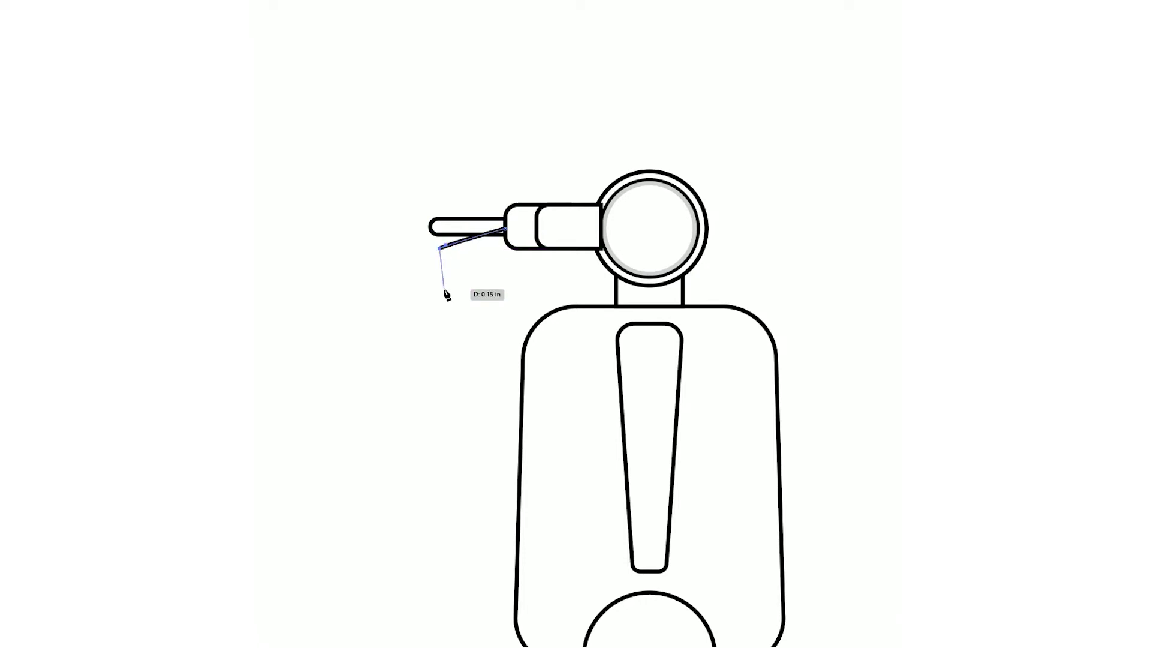
- Finish the angled mirror stalk and draw a round mirror at its top
click(493, 221)
mouse_move(360, 245)
mouse_down()
mouse_move(394, 277)
mouse_move(394, 257)
mouse_up()
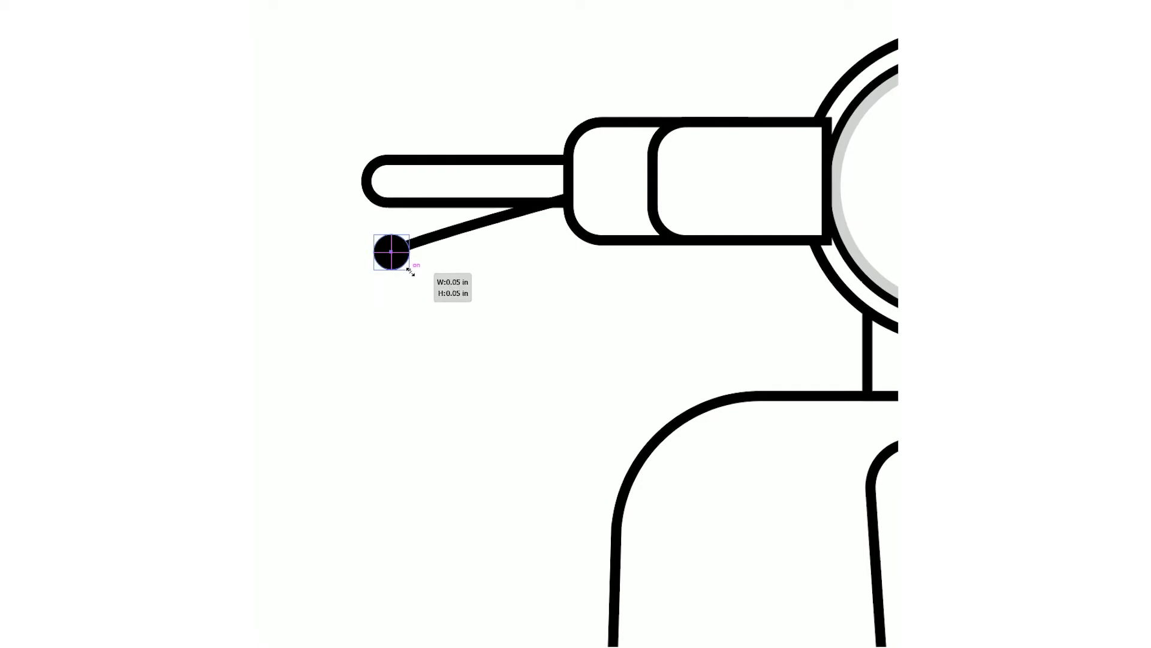
key(ctrl+0)
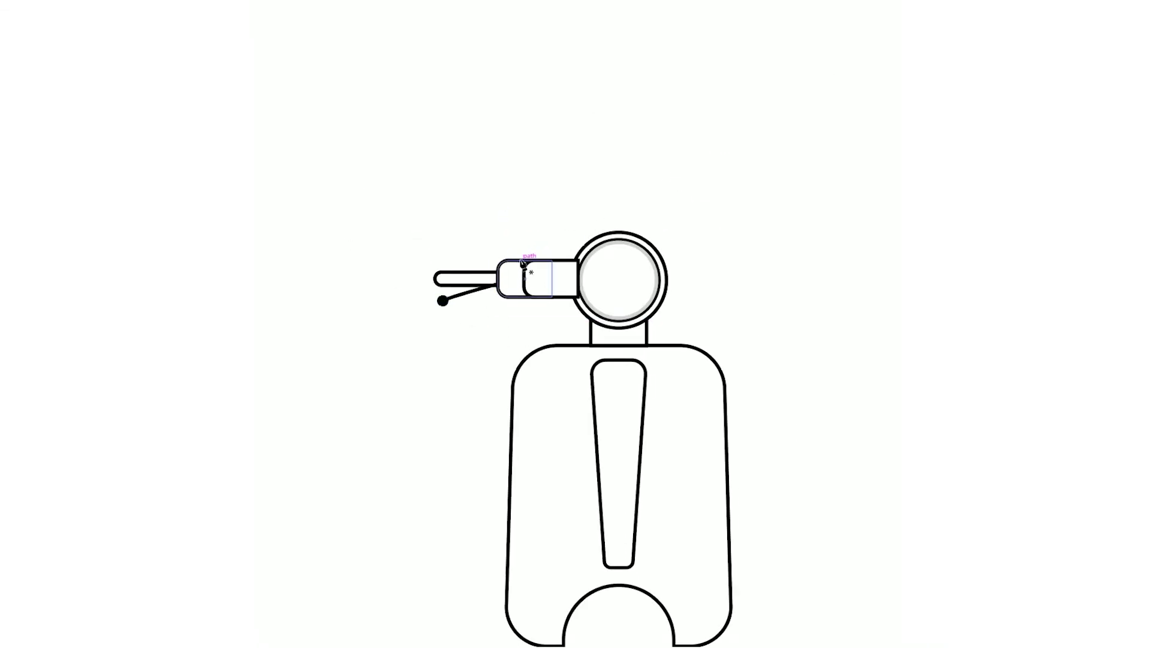
click(435, 162)
key(v)
drag(410, 137, 461, 188)
key(v)
- Reflect-copy the left mirror and handlebar to the right side, then draw a slim slot on the body's right
click(497, 207)
scroll(508, 240, down, 3)
drag(420, 149, 548, 329)
drag(675, 309, 664, 311)
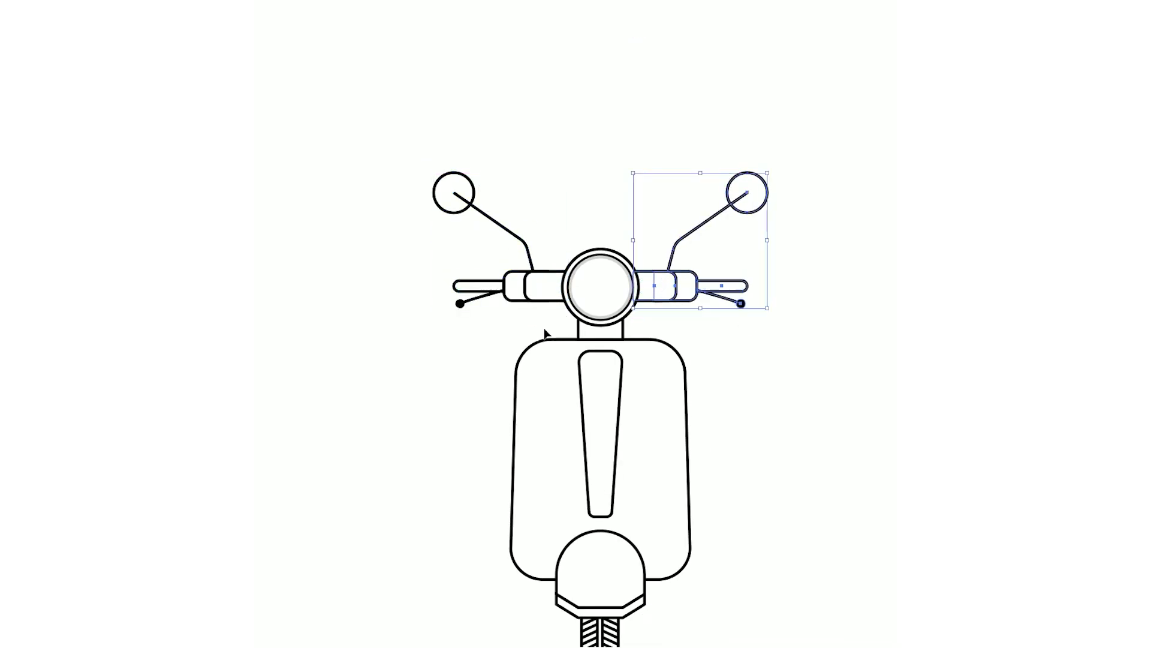
click(669, 310)
click(649, 308)
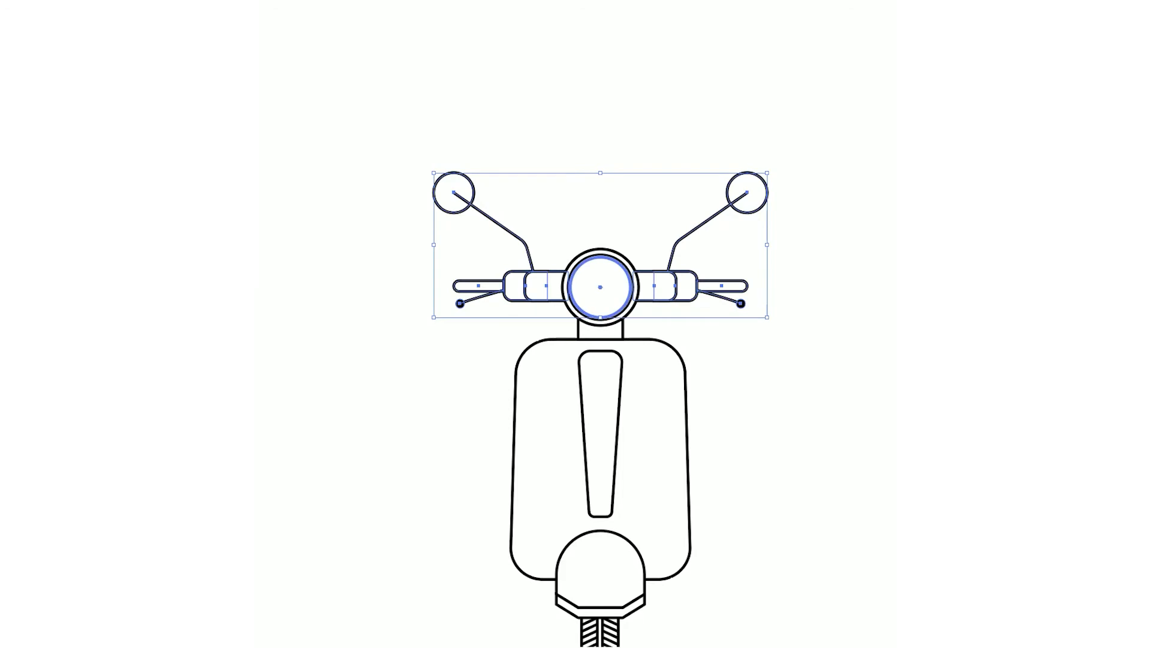
scroll(659, 360, down, 2)
key(m)
drag(610, 346, 625, 390)
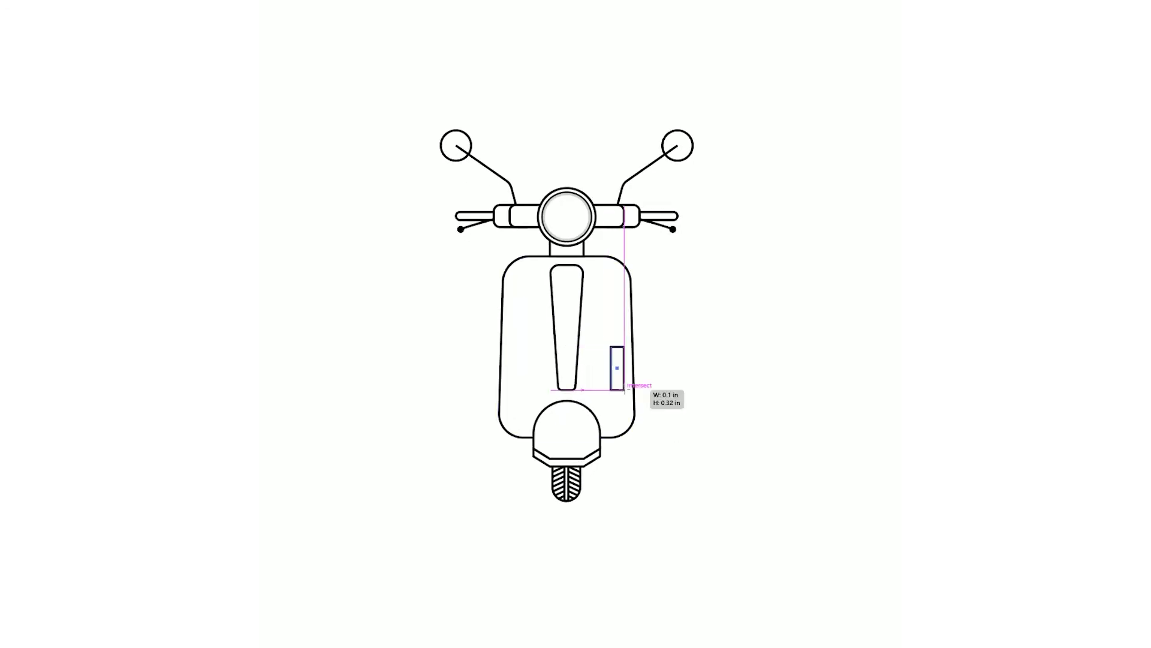
- Round the right slot's corners, copy it to the body's left side, and centre both slots
scroll(623, 390, up, 3)
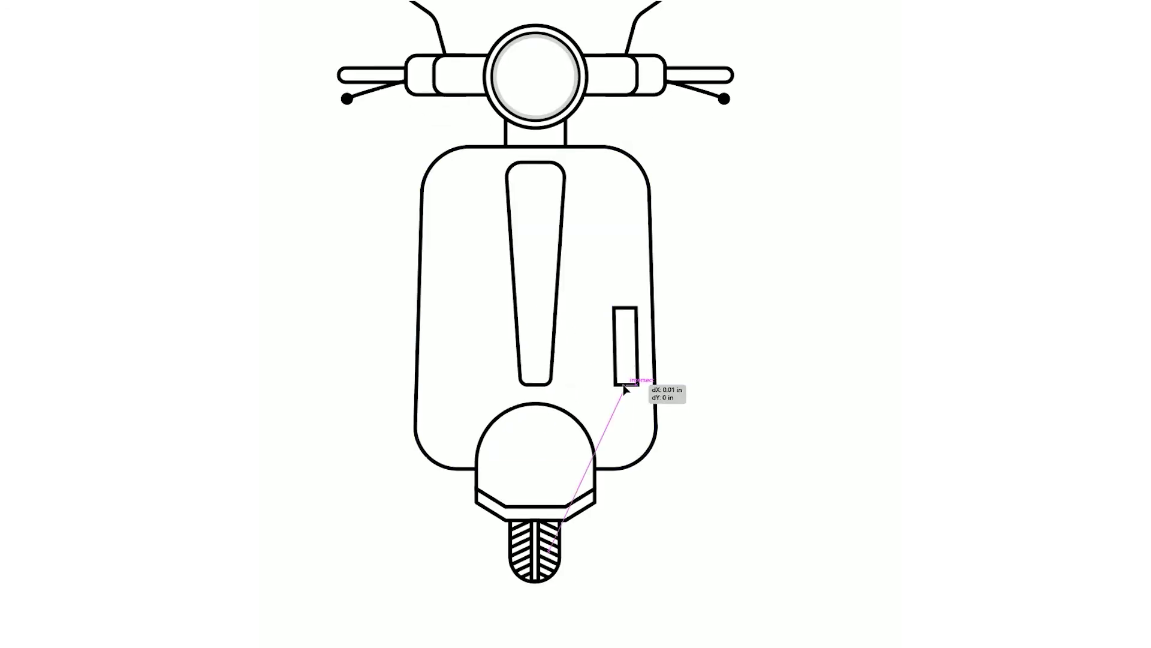
key(a)
click(623, 322)
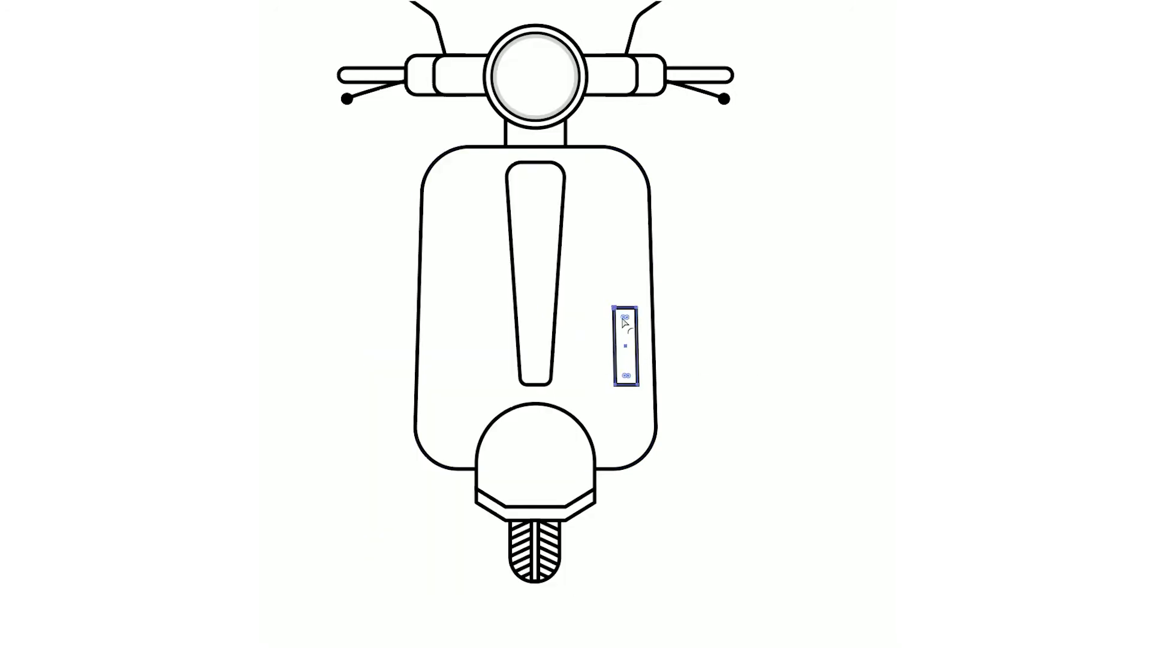
alt+drag(624, 318, 450, 318)
shift+click(633, 387)
click(796, 442)
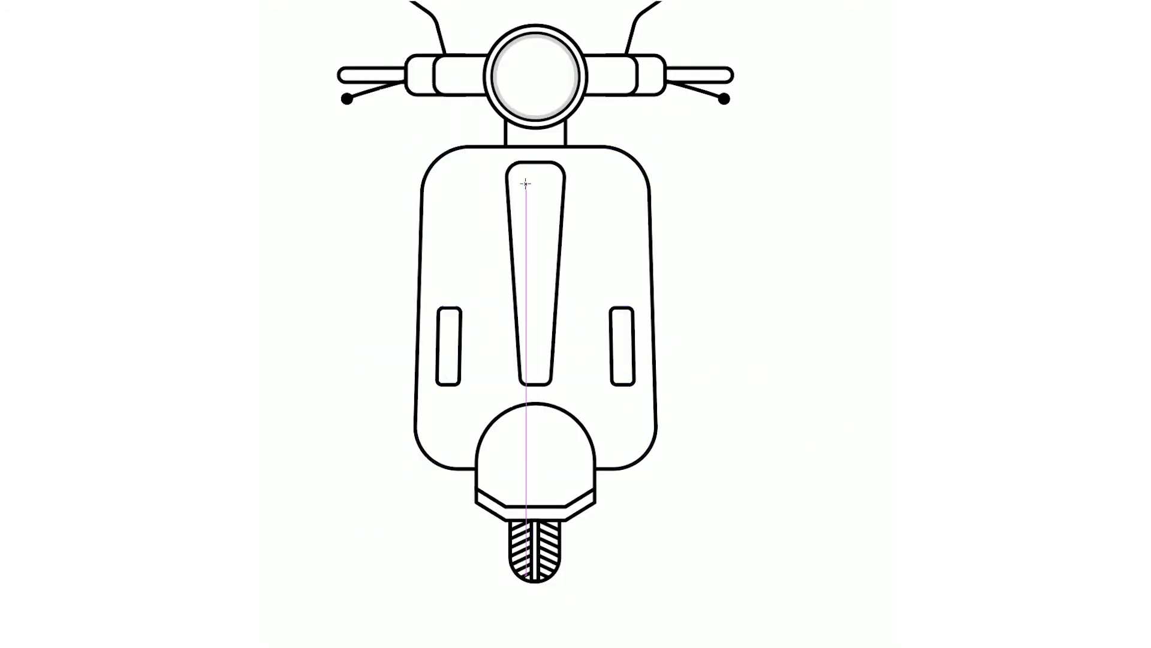
- Draw a small circle centred near the top of the centre panel
drag(526, 181, 550, 209)
shift+click(560, 246)
click(743, 373)
- Draw a small rectangle on the centre panel, taper its bottom corners inward and round them
key(m)
drag(522, 281, 547, 334)
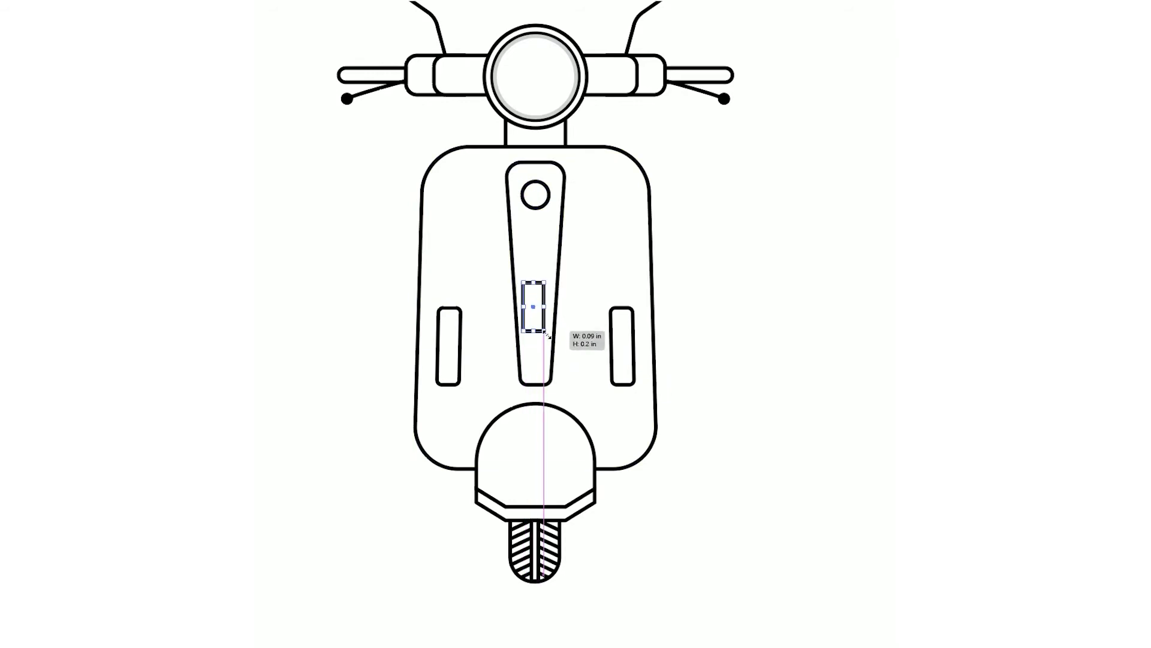
click(531, 313)
click(522, 297)
key(a)
drag(620, 364, 603, 364)
drag(506, 364, 514, 364)
mouse_move(521, 196)
mouse_down()
mouse_move(533, 229)
mouse_move(595, 242)
mouse_move(578, 218)
mouse_move(606, 328)
mouse_up()
key(m)
- Blend the two bars using Specified Steps spacing of 2 to form evenly spaced grille bars
click(268, 3)
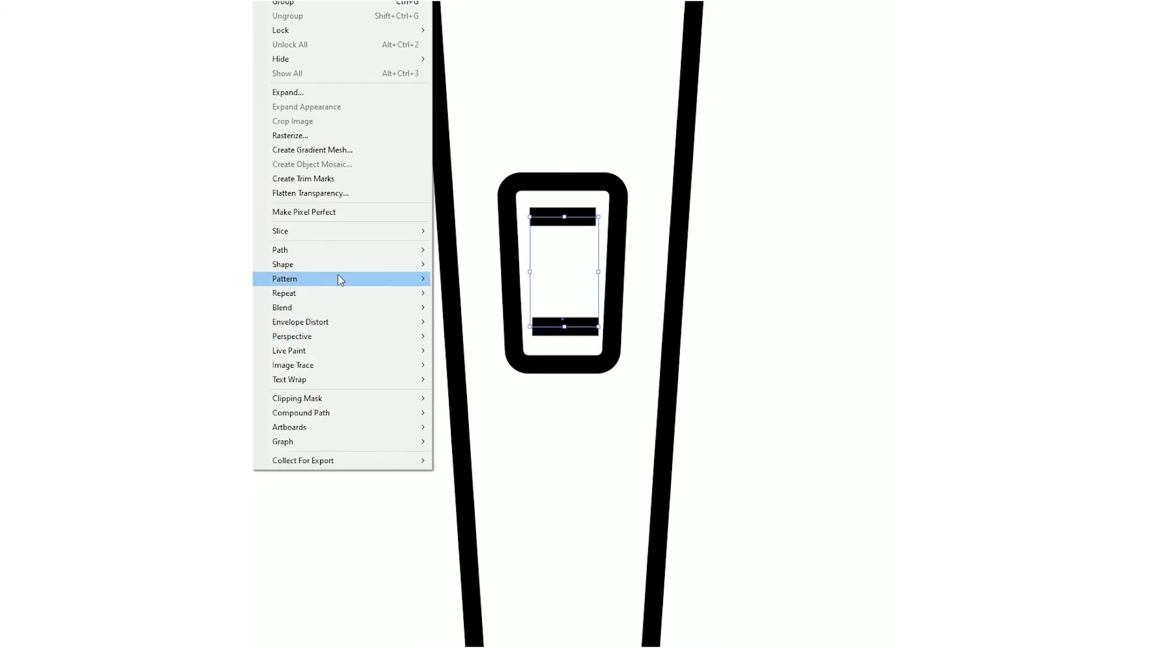
click(486, 306)
click(268, 3)
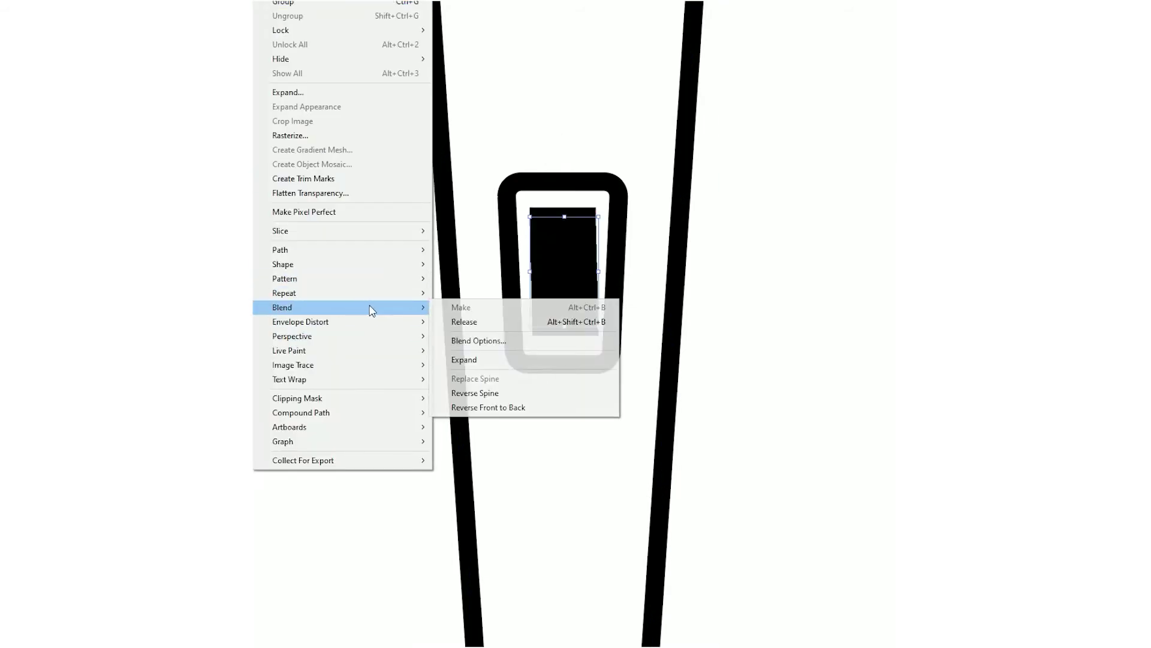
click(474, 337)
drag(576, 239, 759, 242)
click(803, 271)
click(797, 300)
click(812, 333)
key(ctrl+0)
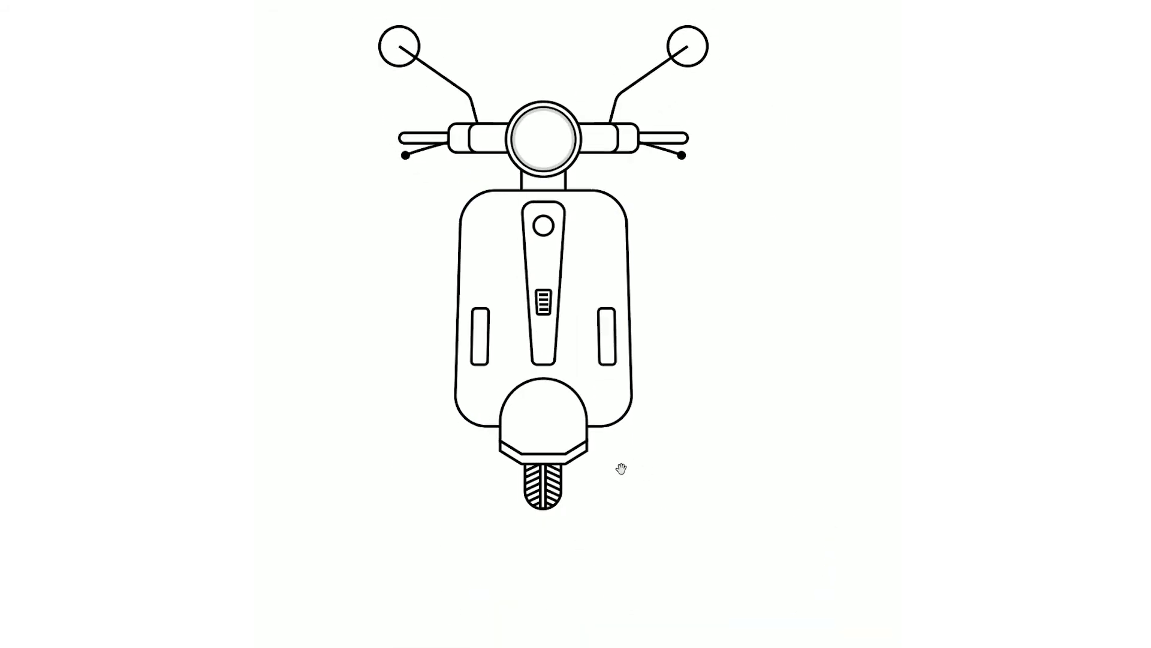
- Pen-draw a curved stand leg with a flat foot under the body's right edge, using Round Cap strokes
click(639, 465)
click(594, 423)
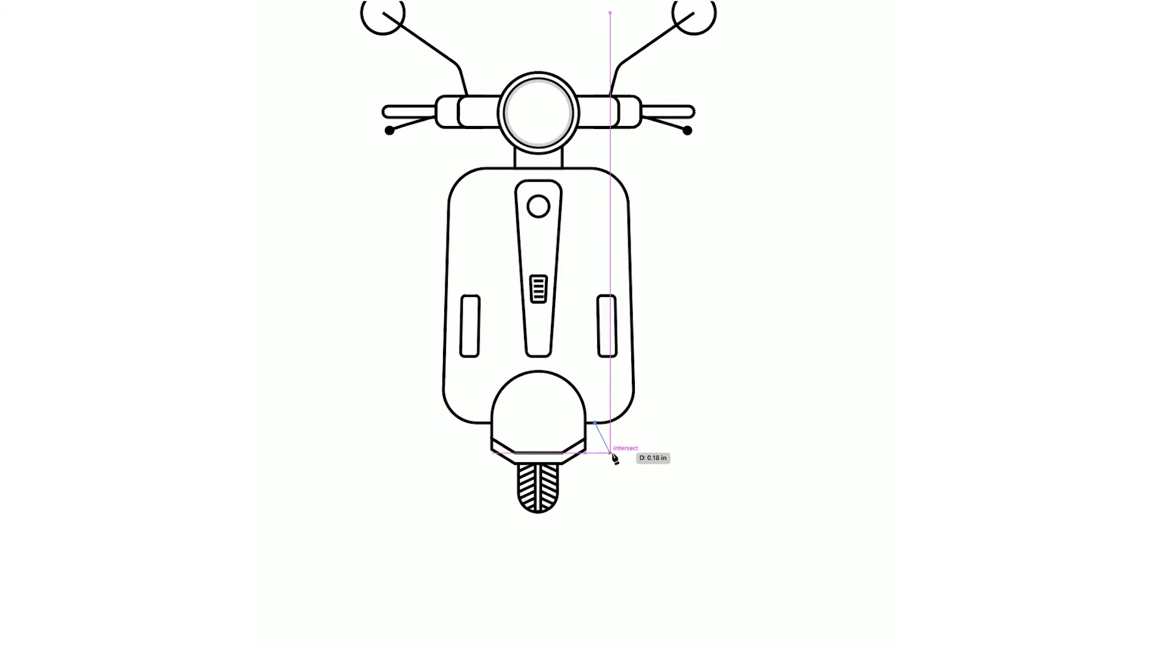
drag(614, 465, 613, 466)
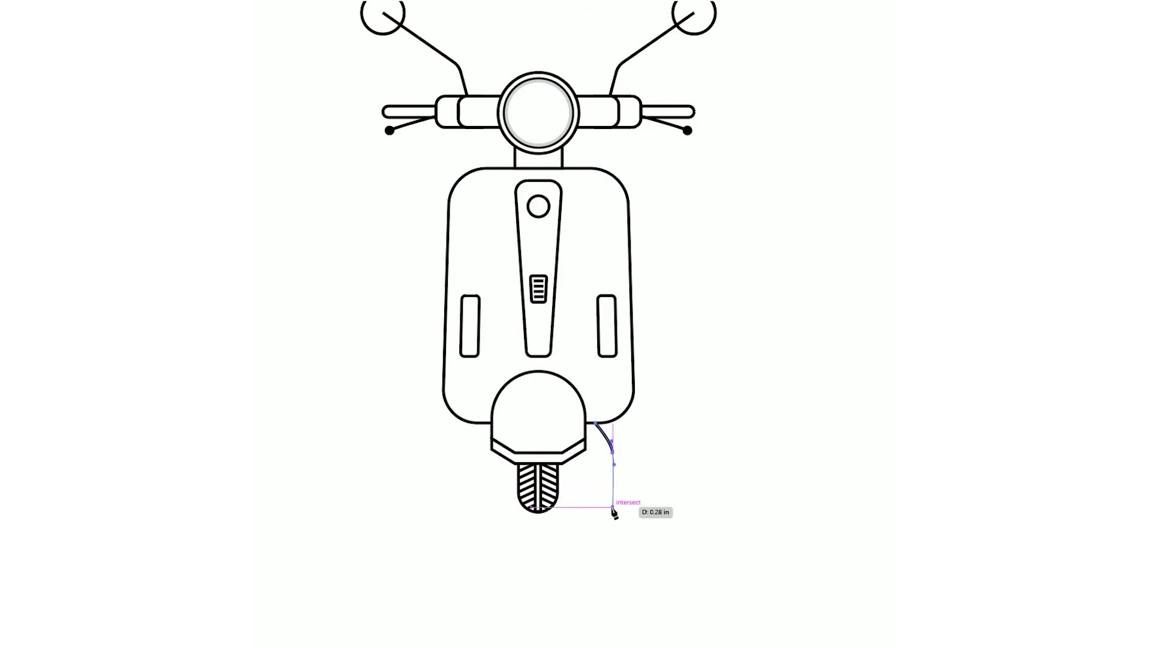
click(614, 515)
key(m)
scroll(619, 534, up, 3)
mouse_move(574, 457)
mouse_down()
mouse_move(609, 490)
mouse_move(633, 493)
mouse_up()
key(ctrl+z)
key(v)
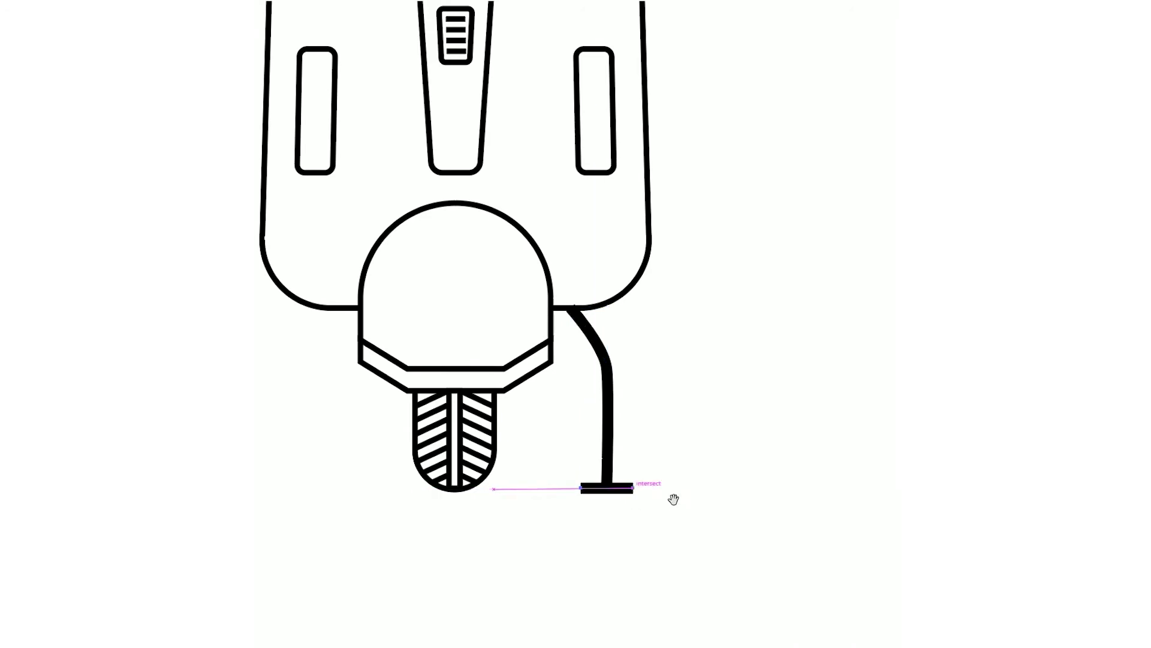
key(ctrl+F10)
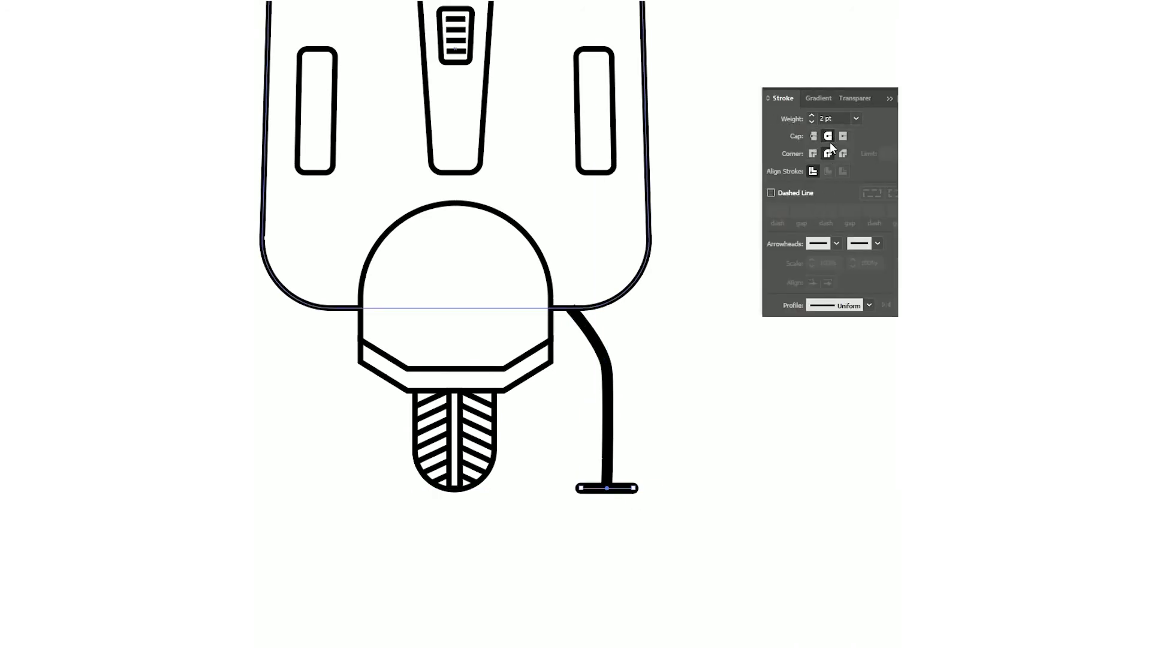
click(663, 519)
key(ctrl+minus)
- Reflect a copy of the stand and place it under the scooter's left side
click(654, 440)
key(o)
drag(664, 460, 611, 460)
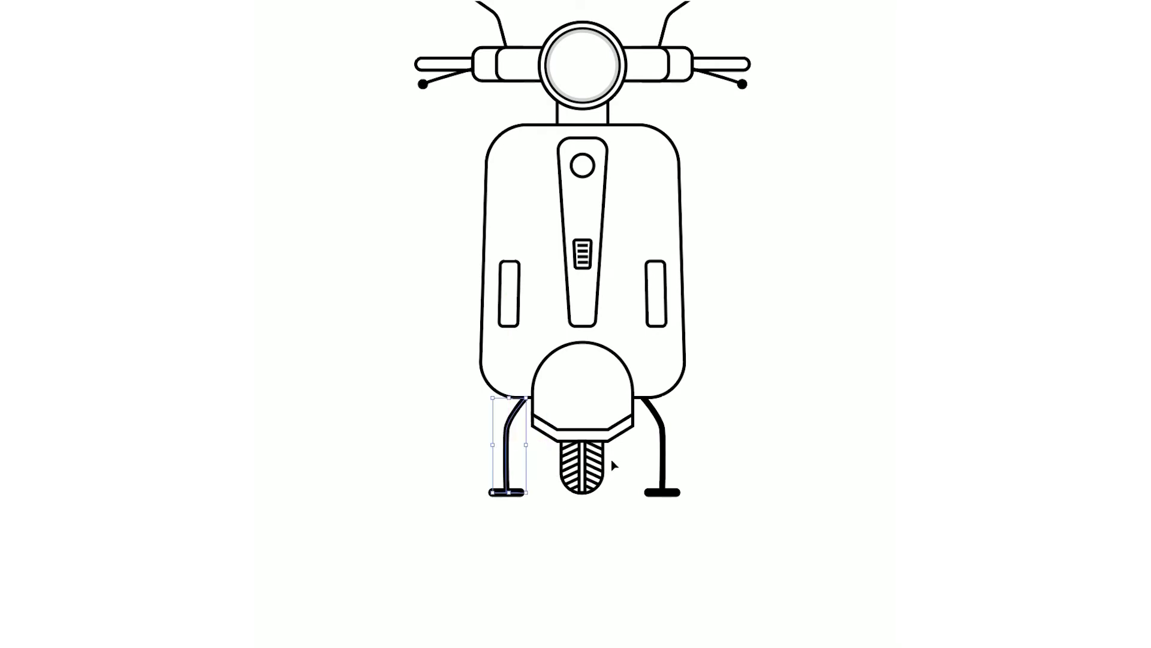
shift+click(682, 384)
click(828, 442)
key(ctrl+minus)
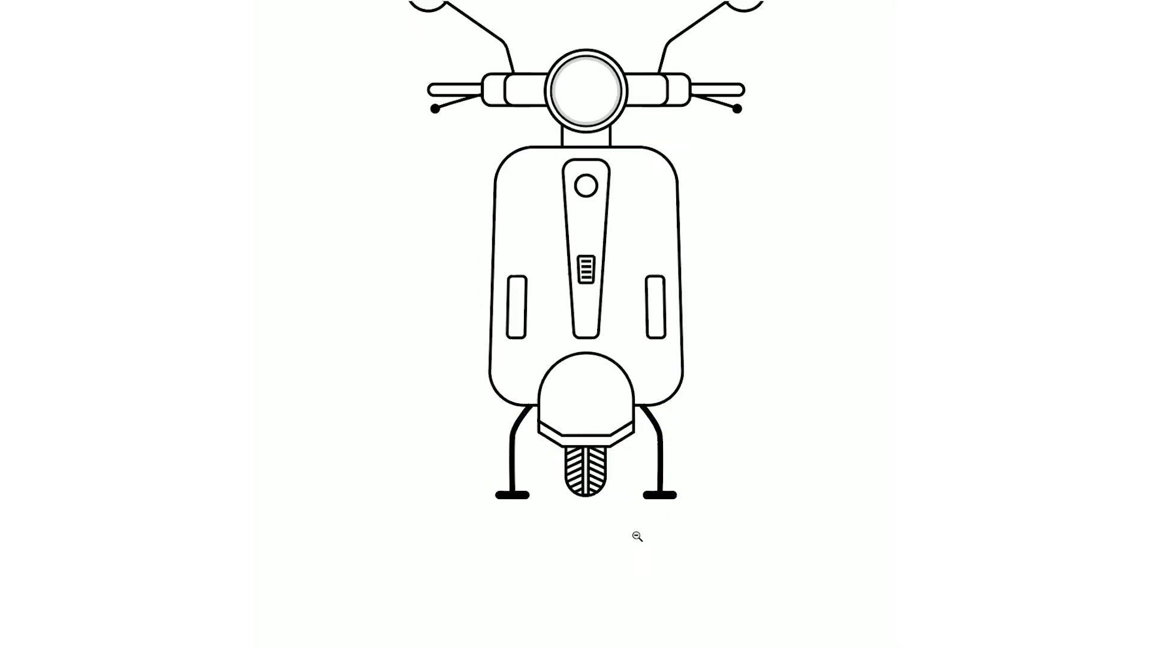
key(ctrl+minus)
scroll(466, 464, down, 3)
key(ctrl+a)
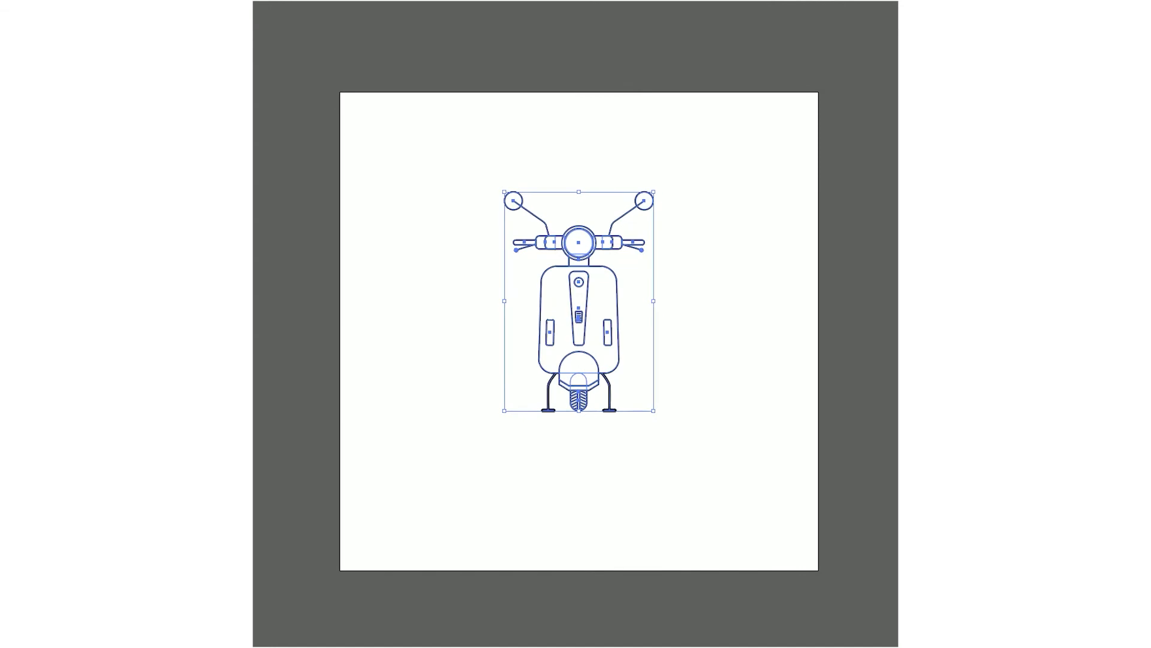
- Select all the scooter artwork and ungroup it
click(677, 426)
key(ctrl+a)
right_click(693, 326)
click(690, 327)
right_click(681, 354)
click(680, 351)
- Fill the scooter body magenta and the centre panel a darker magenta
click(543, 367)
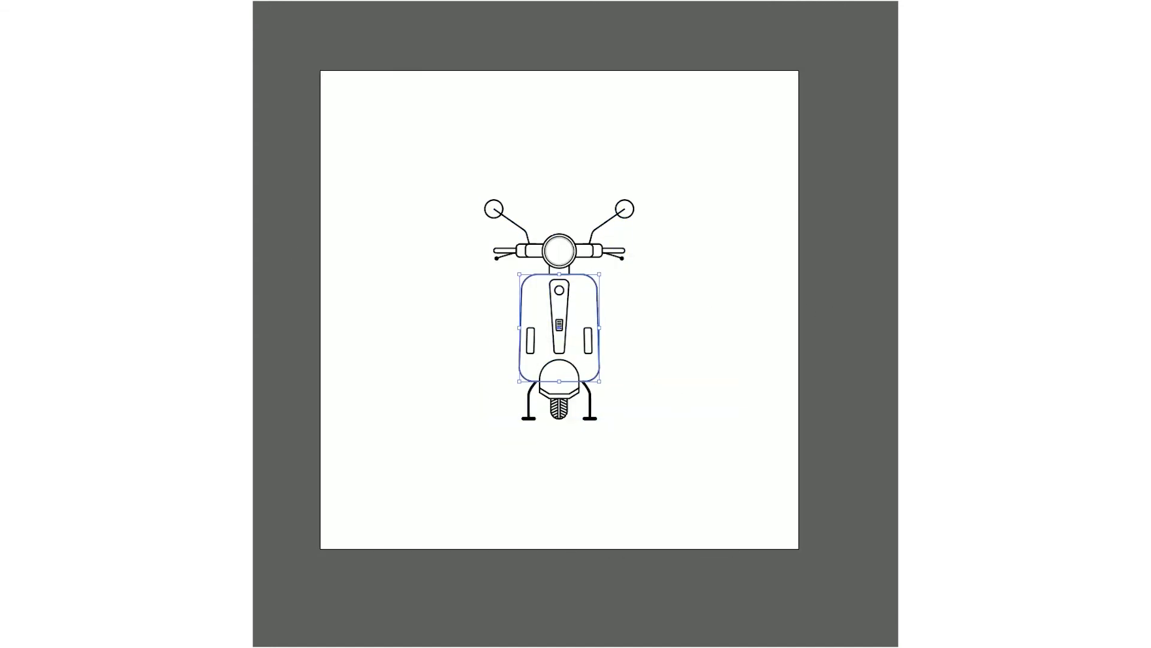
click(887, 180)
click(560, 336)
click(591, 339)
click(811, 197)
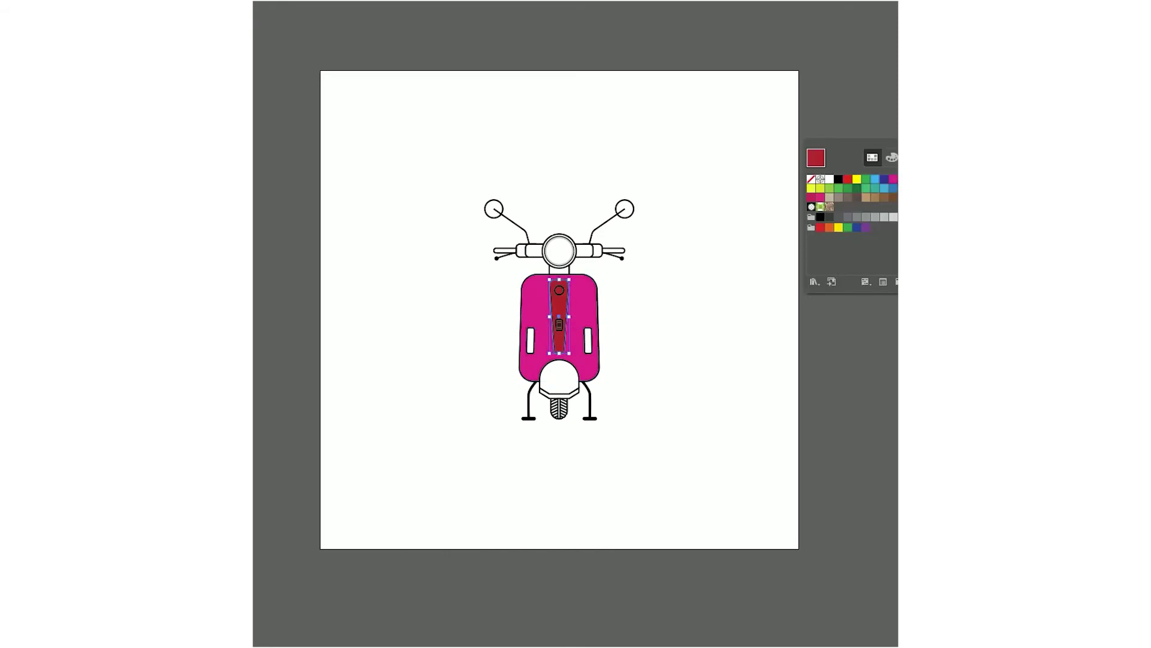
click(894, 179)
click(891, 157)
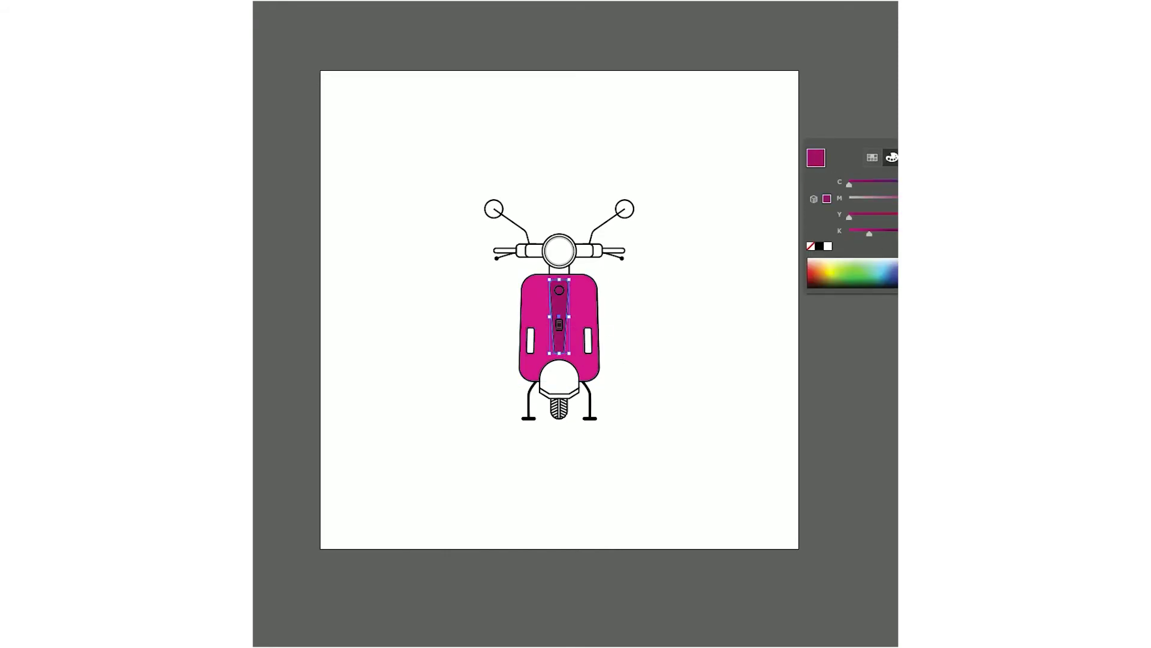
click(869, 359)
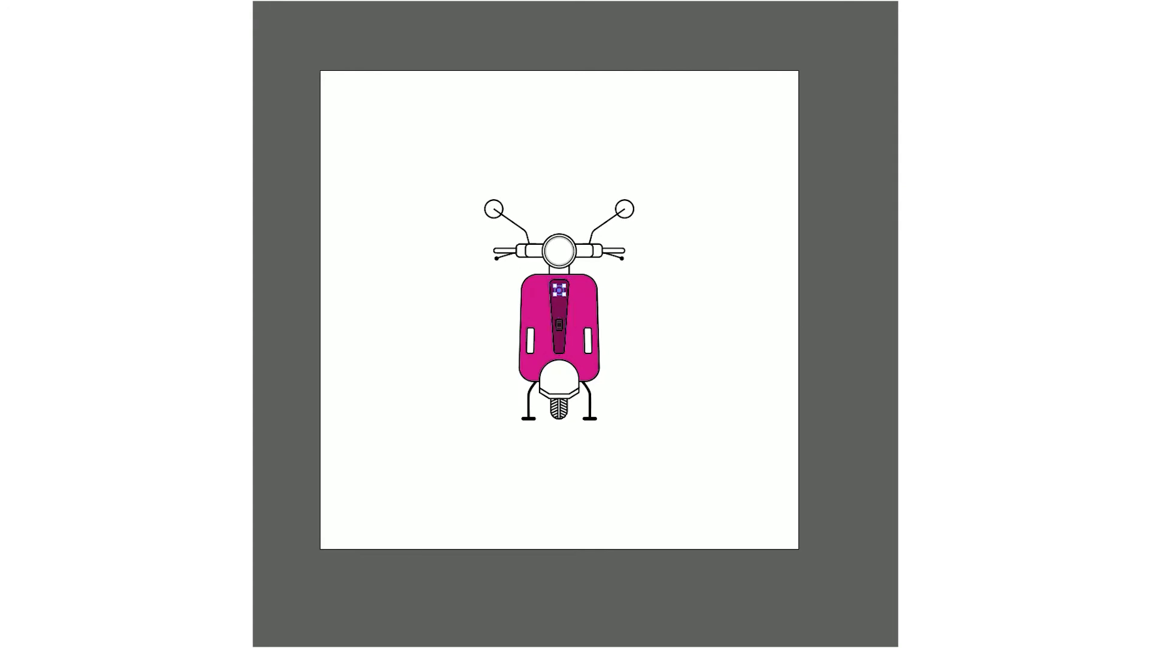
- Make the small circle yellow, the fender magenta and its bottom strip dark magenta
click(812, 158)
click(856, 178)
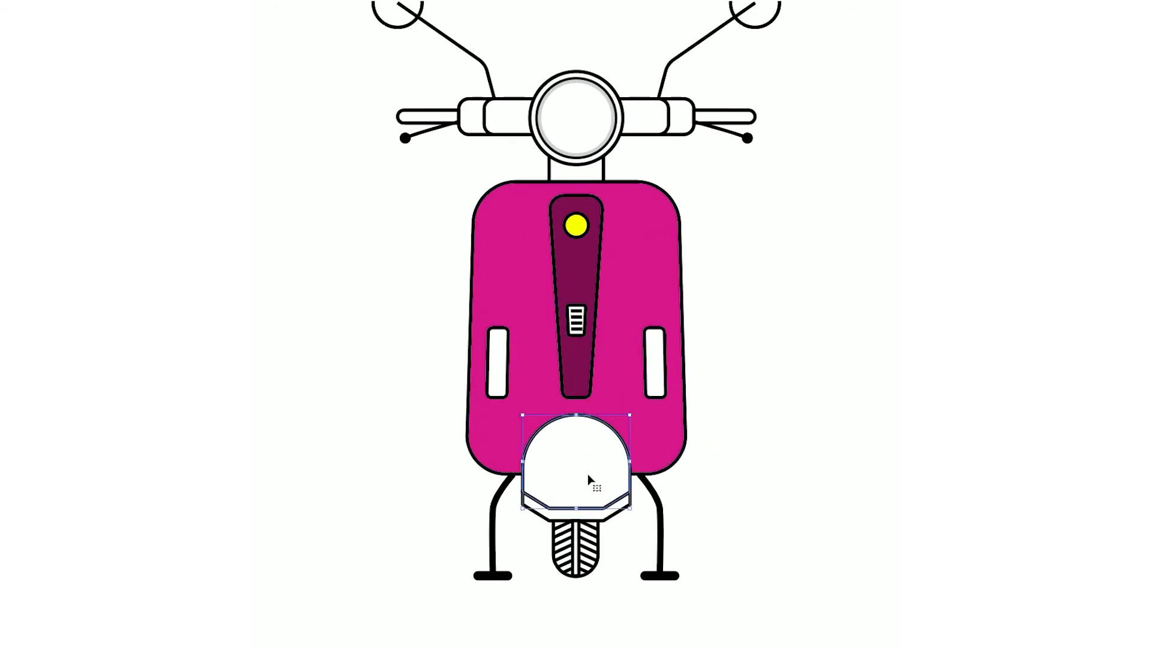
click(641, 408)
ctrl+click(575, 507)
click(557, 258)
- Turn the tyre stripes dark grey
click(591, 552)
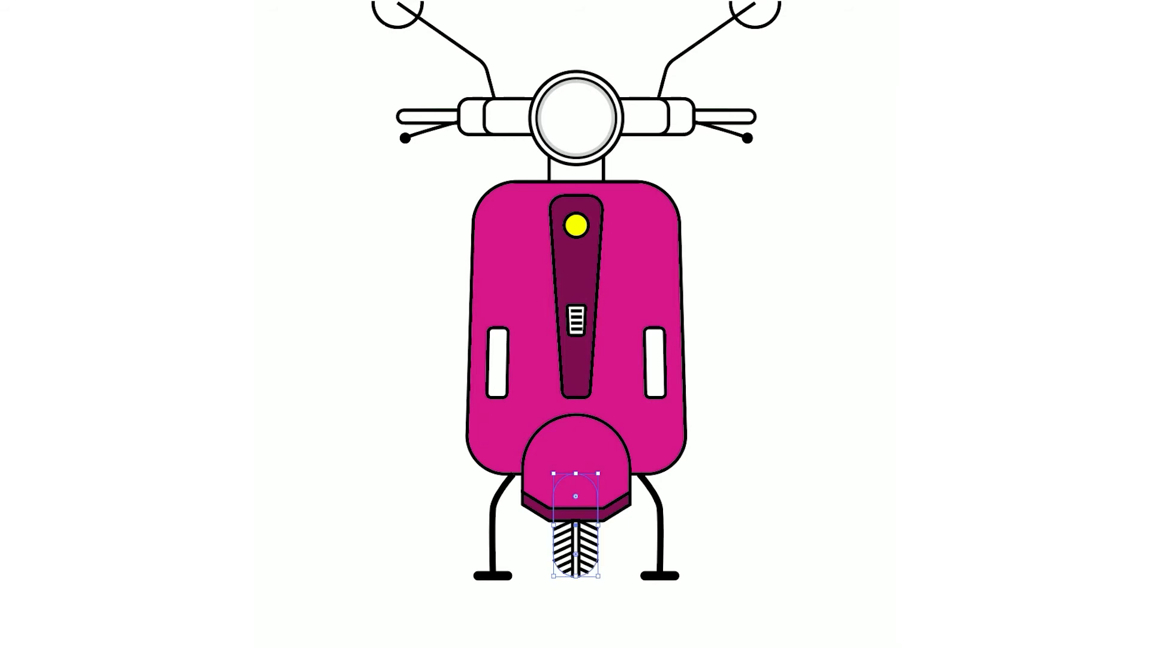
click(820, 216)
click(829, 217)
key(Escape)
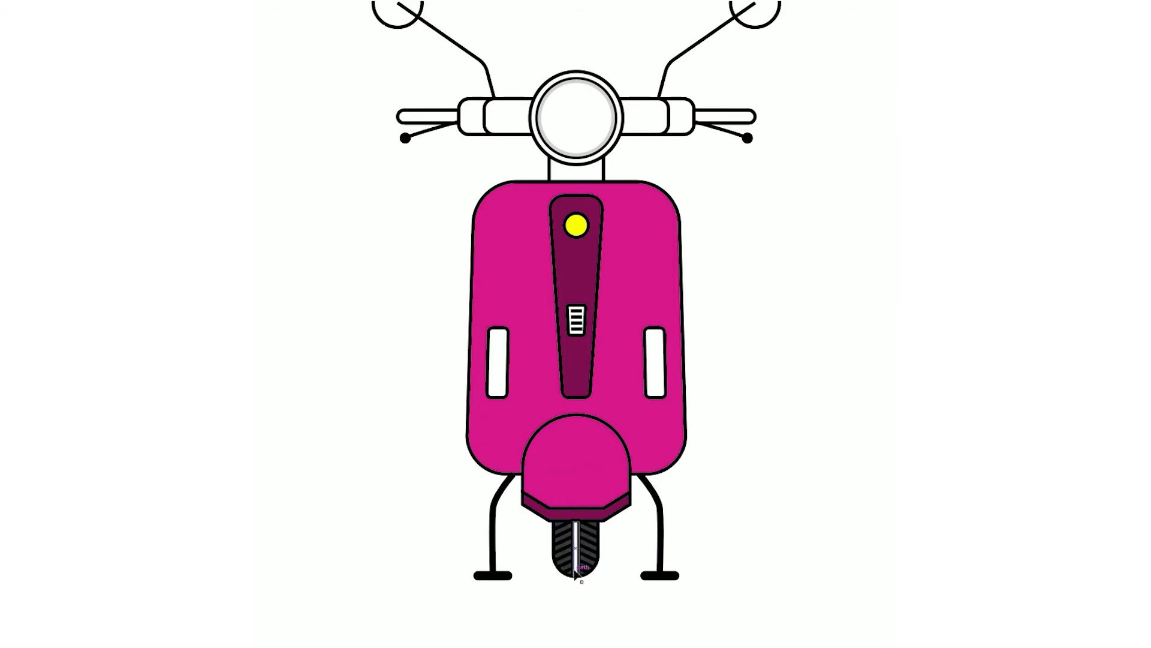
scroll(572, 569, up, 5)
scroll(675, 516, down, 5)
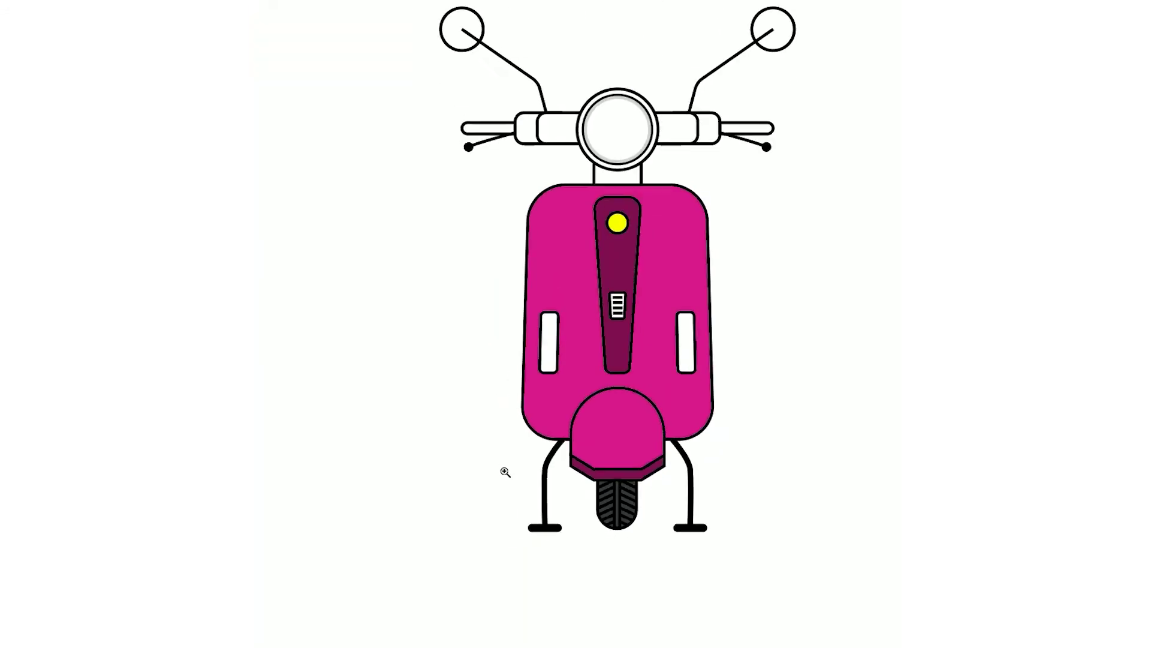
- Fill both handlebar grips pink and the mirrors dark purple
click(513, 217)
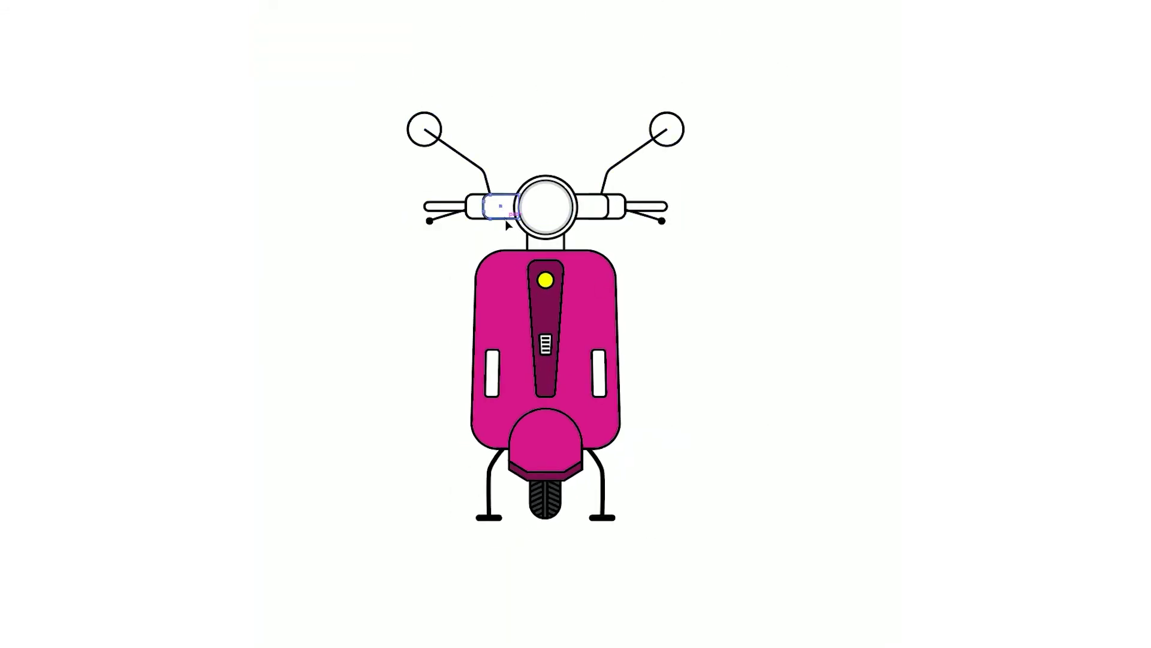
click(599, 281)
click(618, 210)
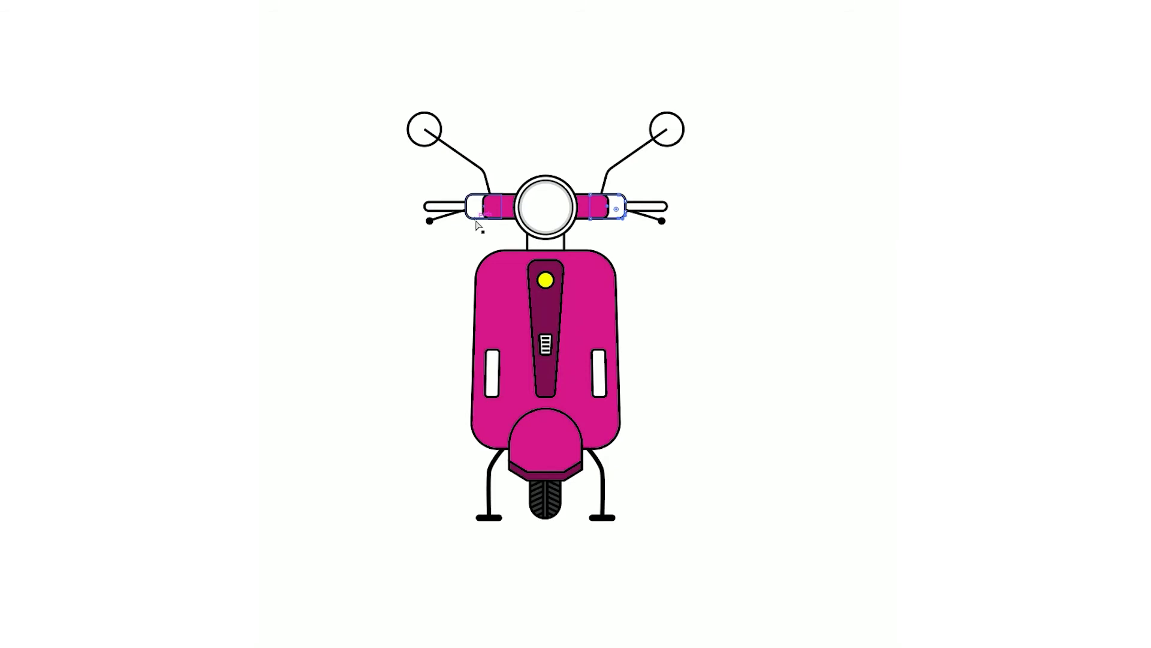
shift+click(424, 129)
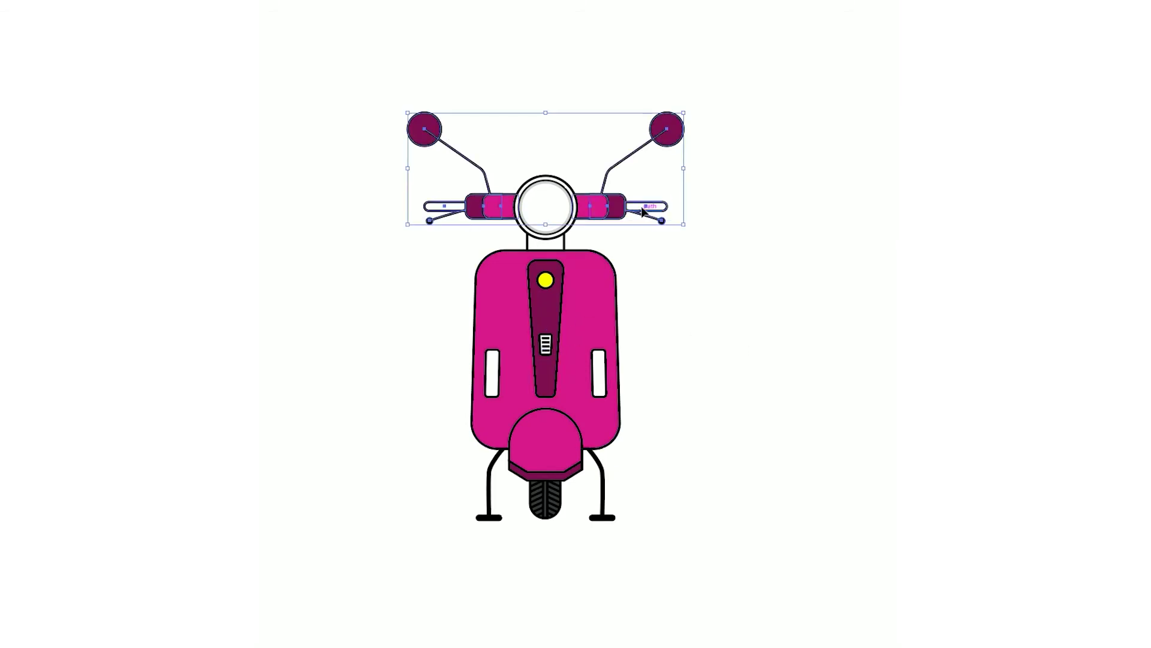
- Make the bar ends dark grey and the neck below the headlight dark purple
double_click(449, 210)
click(666, 208)
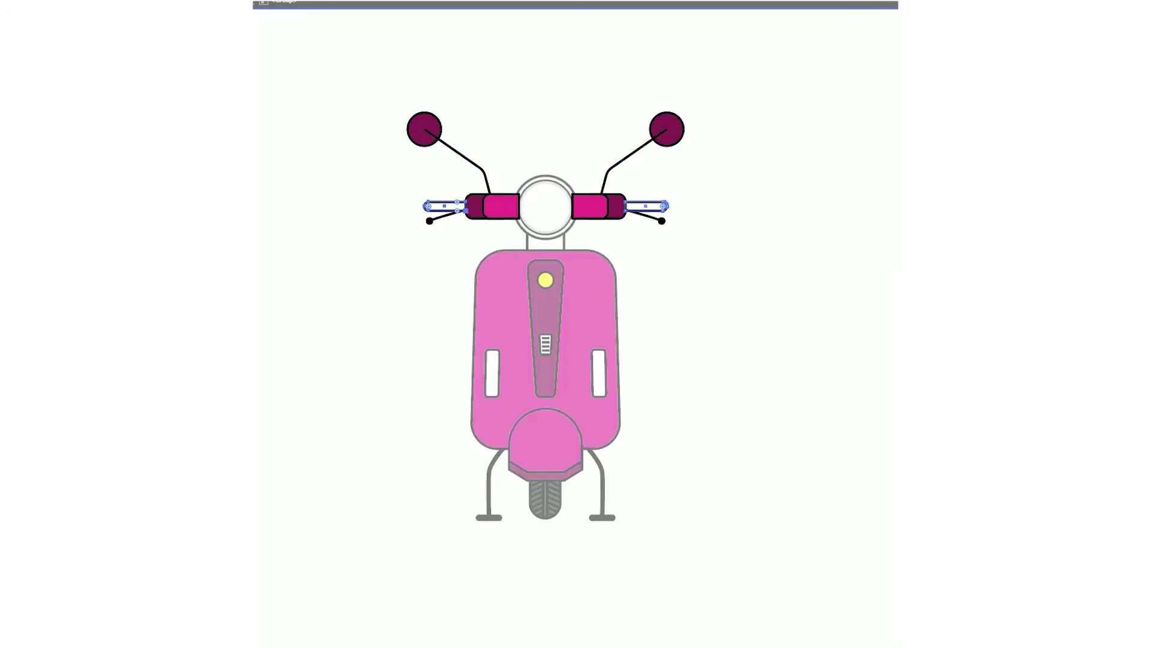
click(816, 158)
double_click(721, 324)
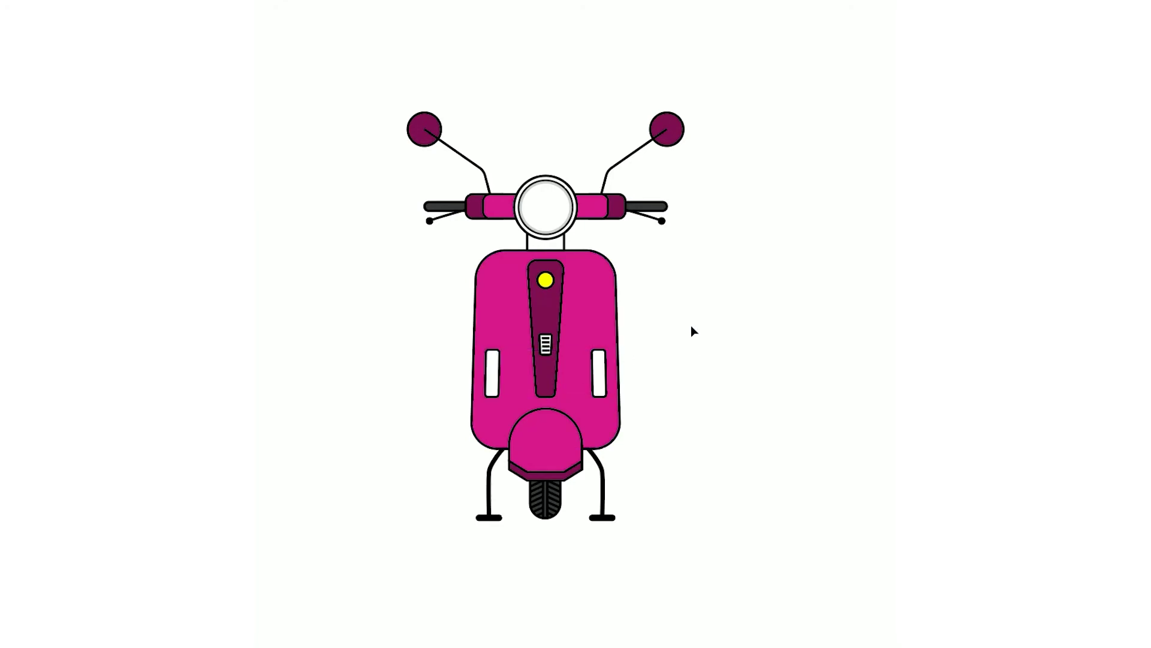
click(564, 247)
click(514, 384)
- Draw a thin white highlight oval on the scooter body
key(l)
drag(484, 267, 500, 323)
click(815, 158)
key(Return)
key(Escape)
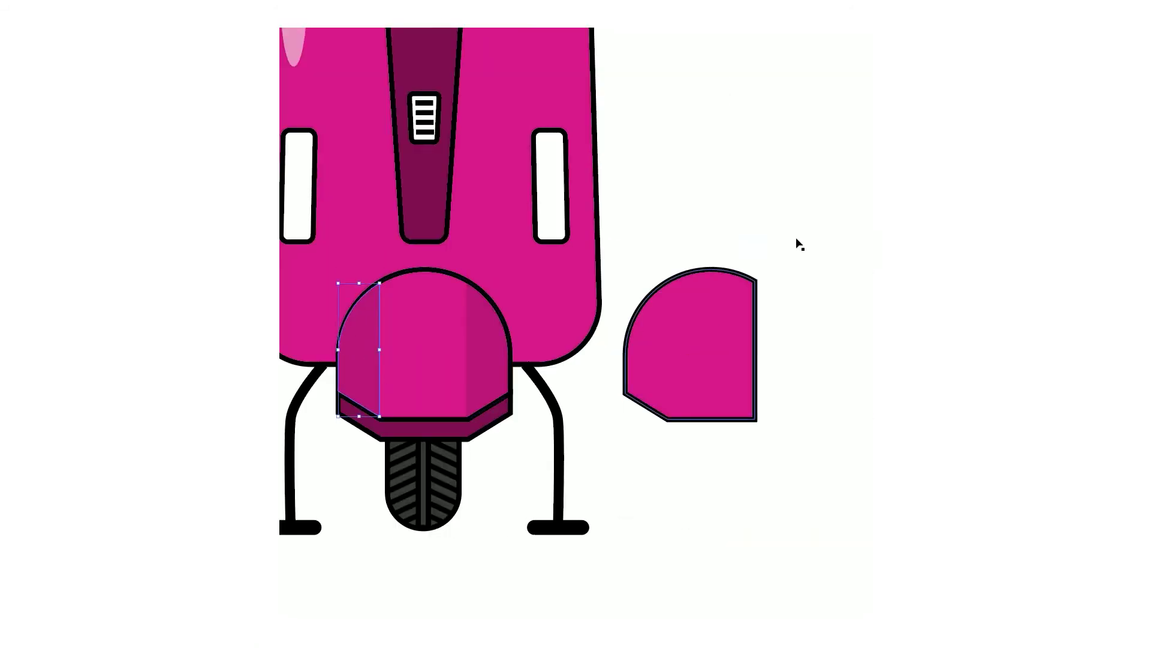
- Lighten the fender shading piece and move it into place
drag(850, 236, 826, 240)
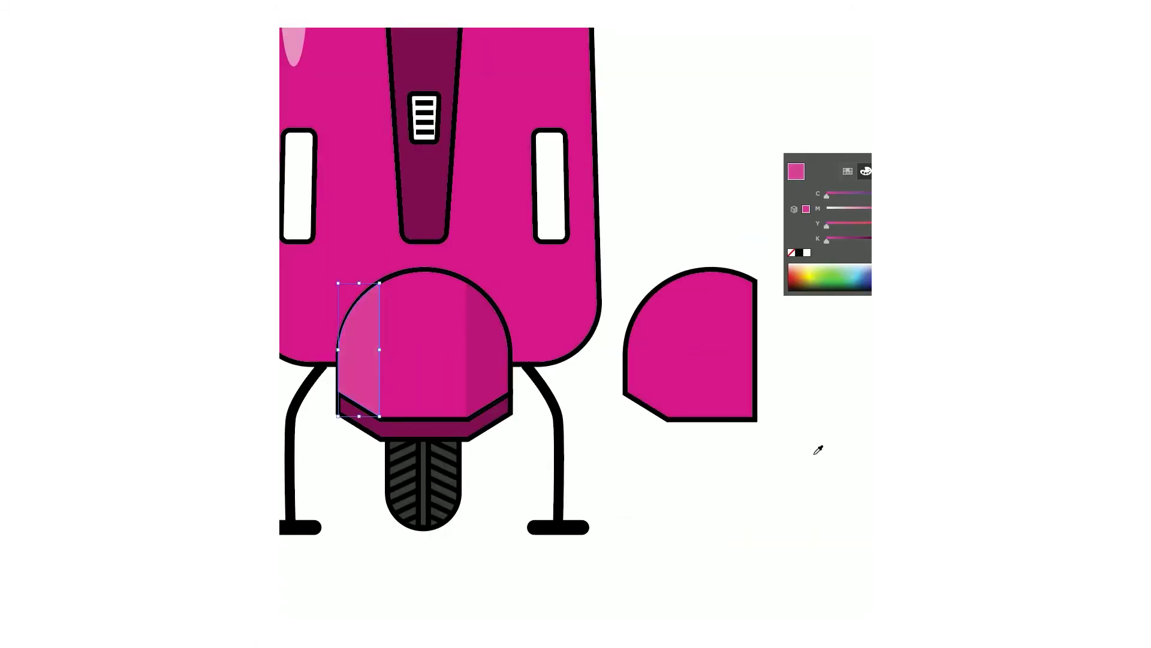
mouse_move(578, 390)
mouse_down()
mouse_move(589, 438)
mouse_move(614, 448)
mouse_up()
scroll(569, 469, up, 3)
- Paste a circle onto the headlight and fill it yellow
key(l)
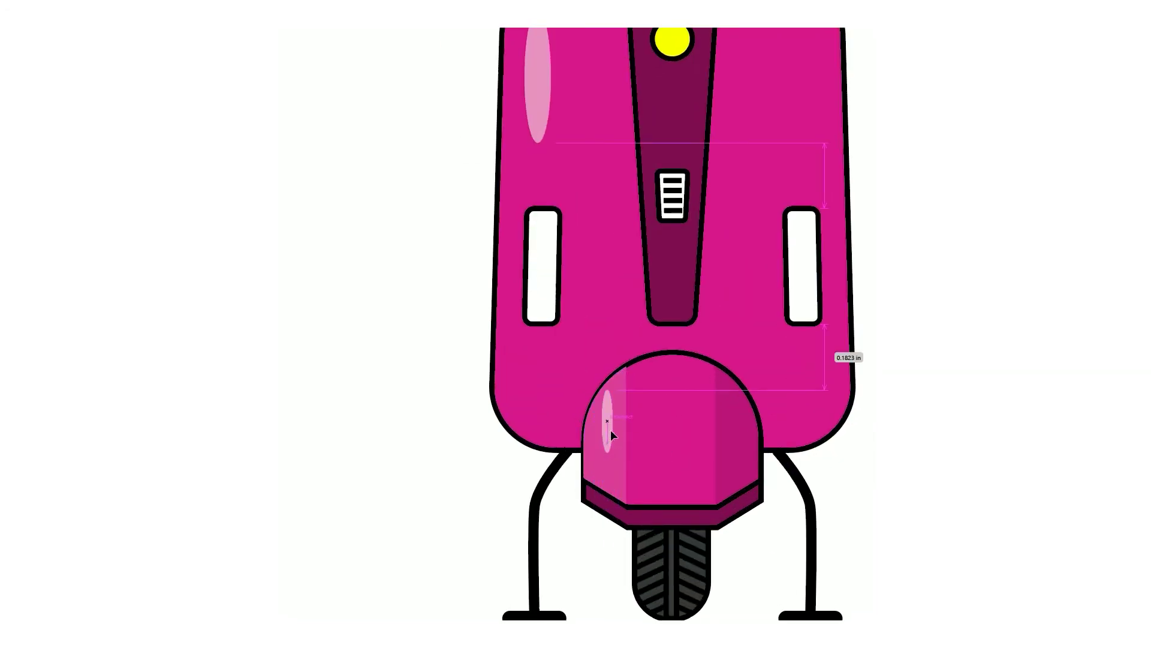
scroll(414, 420, down, 3)
key(ctrl+v)
mouse_move(552, 324)
mouse_down()
mouse_move(540, 182)
mouse_move(555, 167)
mouse_up()
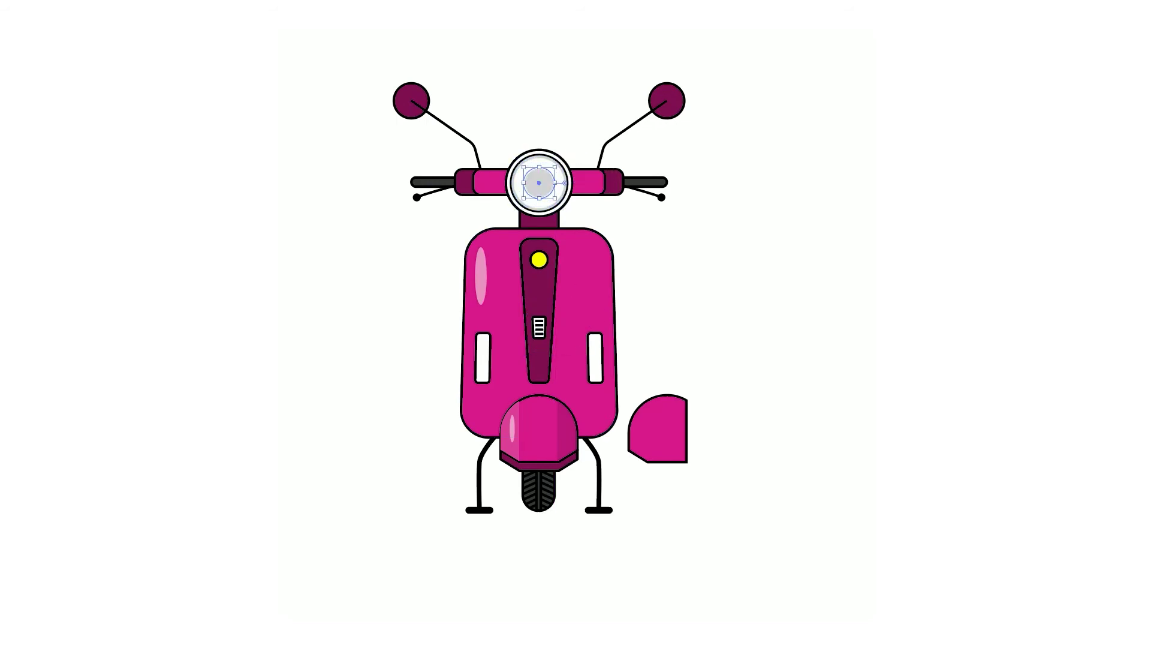
click(833, 191)
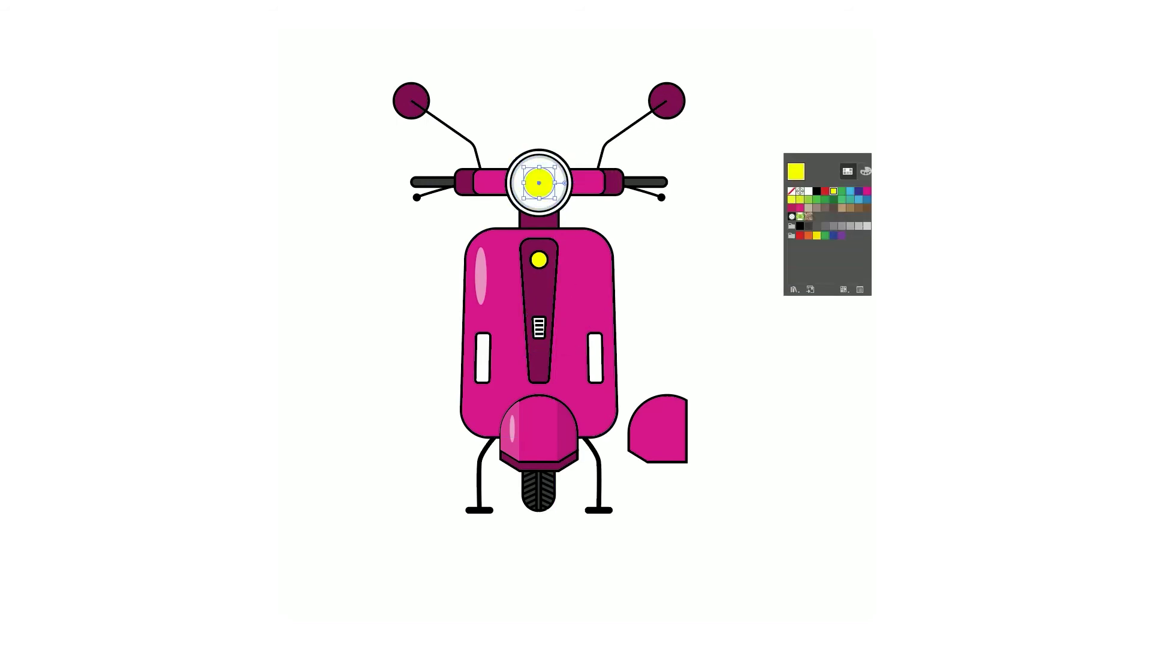
click(375, 27)
mouse_move(384, 171)
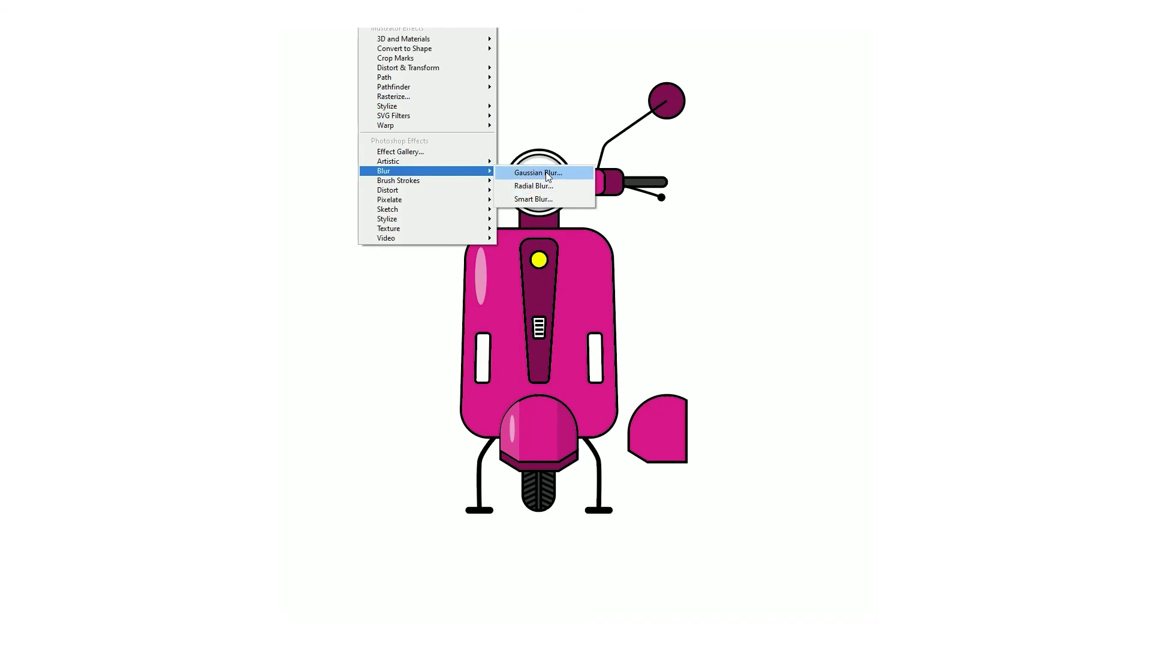
- Apply a Gaussian blur to the yellow headlight circle and enlarge it
click(538, 172)
drag(703, 286, 693, 286)
click(694, 313)
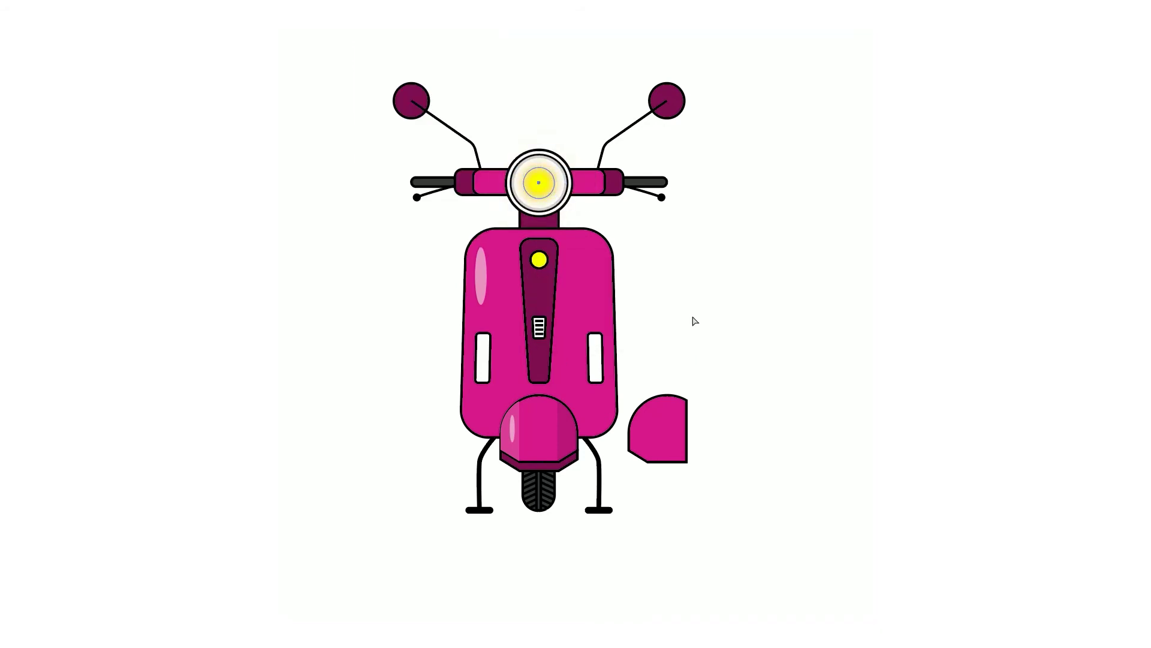
drag(556, 170, 565, 157)
- Reapply Gaussian Blur with a larger radius, about 45.55 px, for a soft glow
click(376, 3)
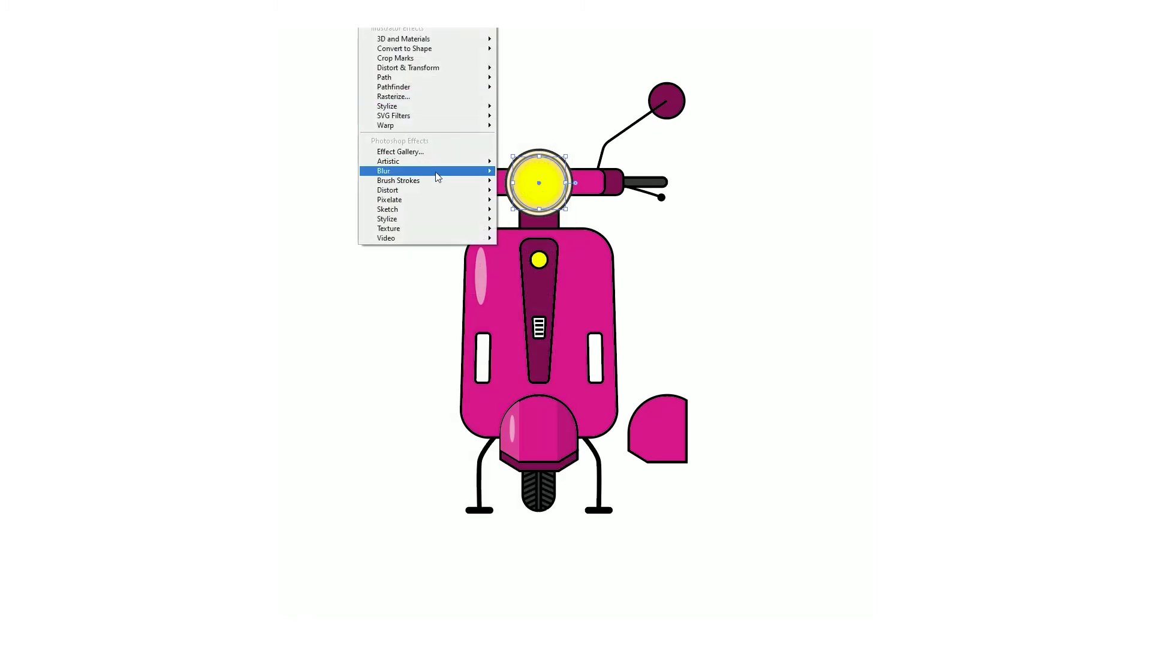
click(528, 172)
click(638, 329)
drag(697, 285, 714, 285)
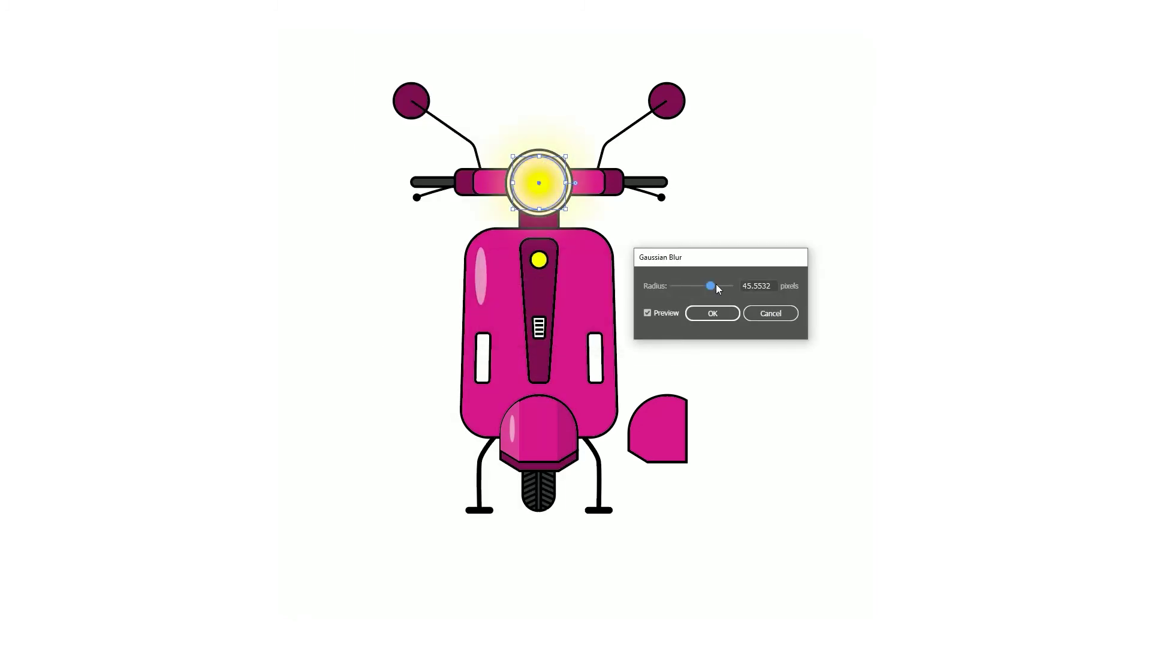
click(712, 313)
- Delete the loose pink piece beside the scooter
drag(753, 383, 628, 468)
key(Delete)
alt+click(616, 431)
- Draw a light grey shadow ellipse under the scooter
key(l)
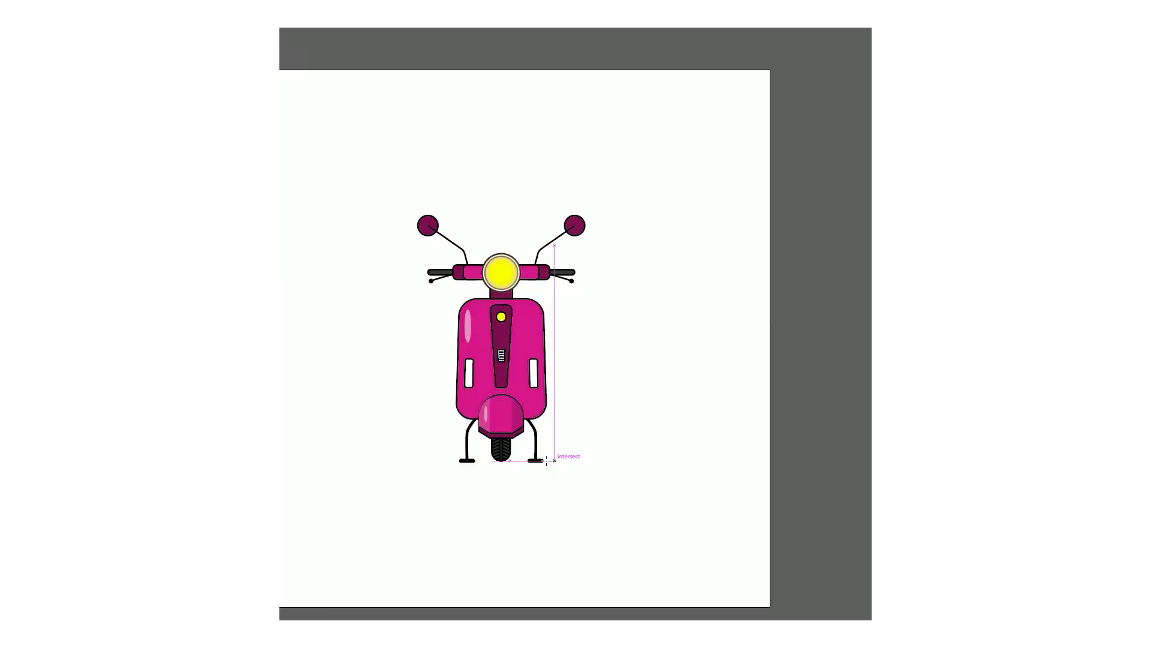
drag(449, 443, 564, 472)
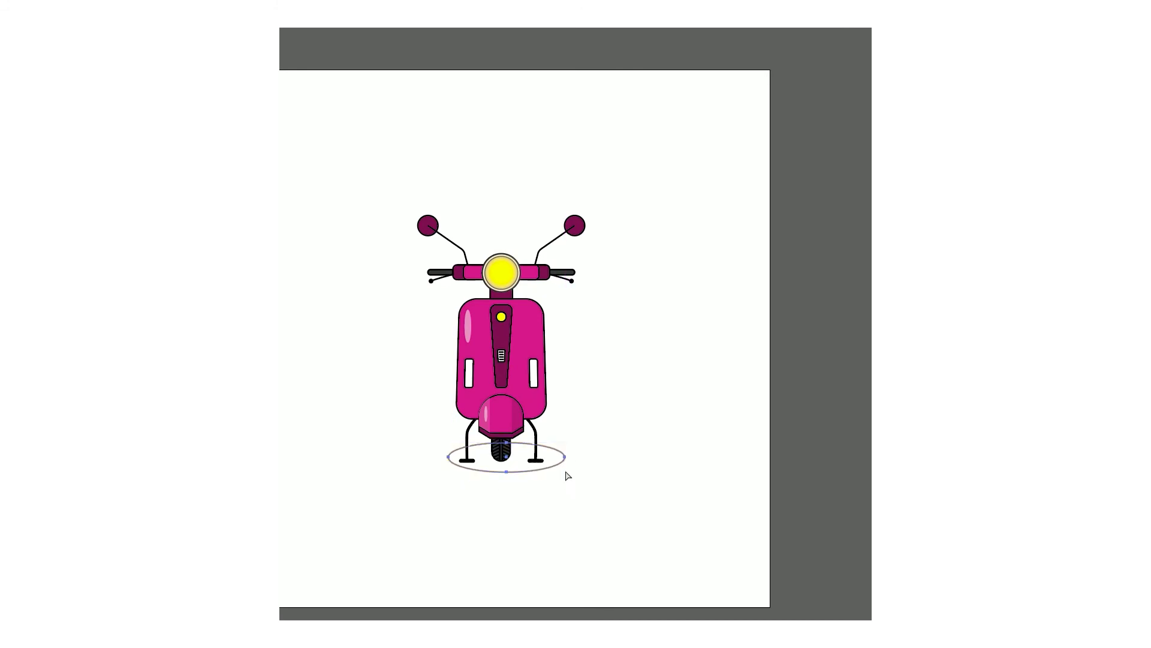
key(shift+x)
click(796, 171)
click(676, 470)
- Create an artboard-sized background rectangle and send it behind the scooter
key(ctrl+0)
click(351, 167)
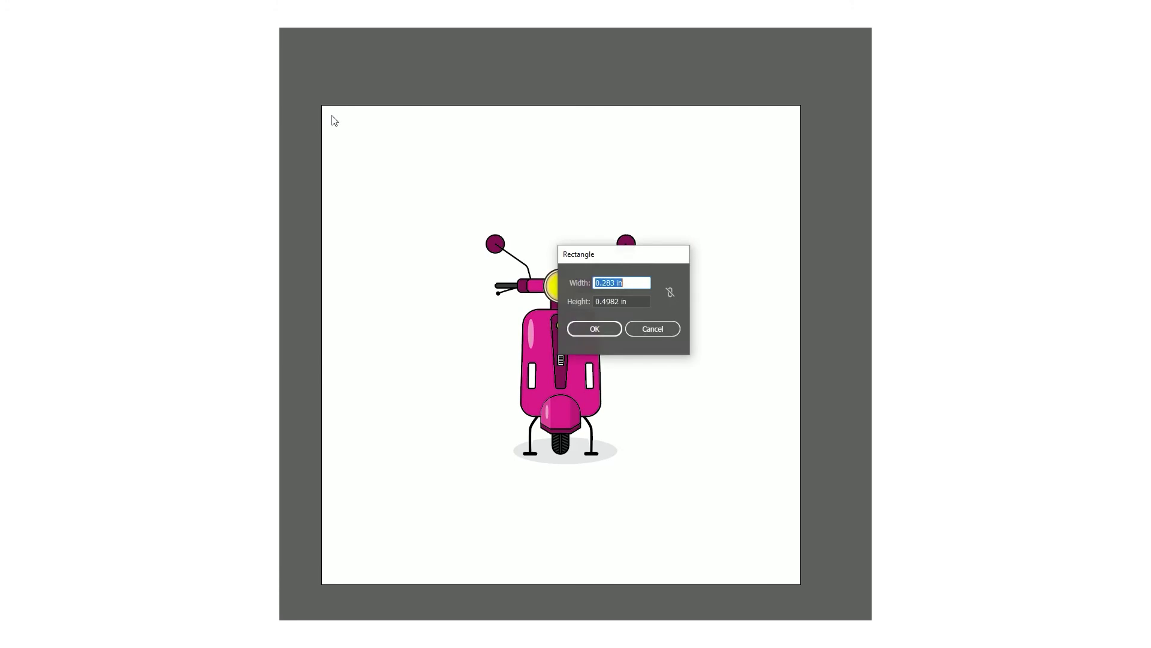
key(Return)
key(Return)
key(ctrl+shift+bracketleft)
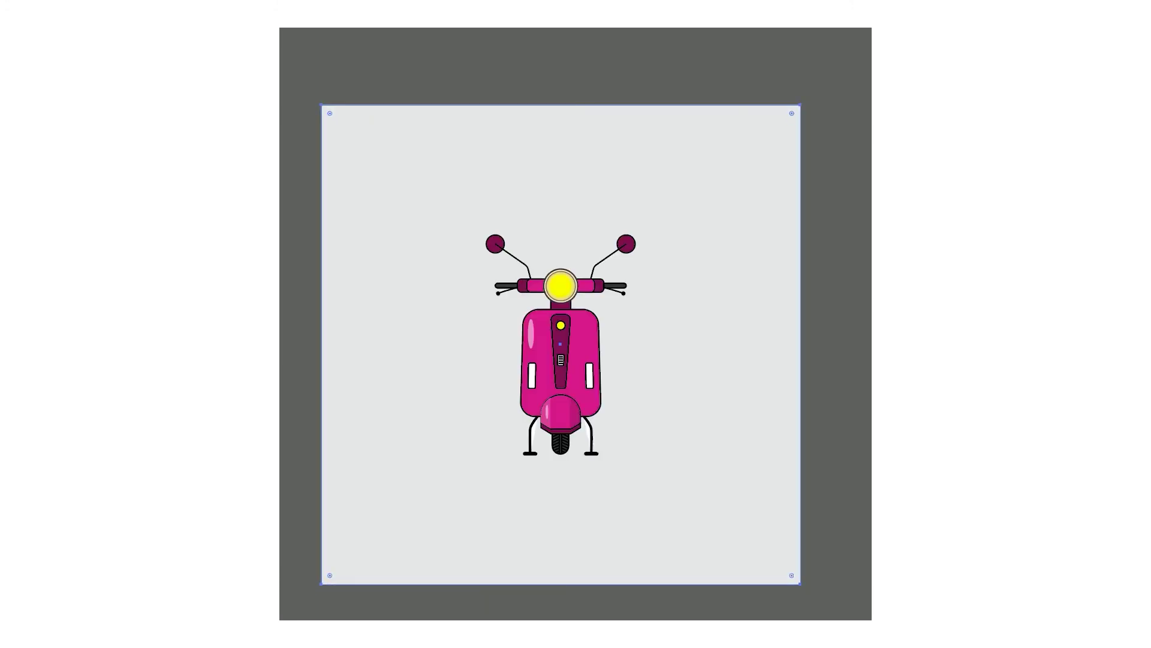
- Give the background a radial gradient with magenta stops, one darkened to K 39
key(ctrl+F9)
click(814, 136)
double_click(747, 229)
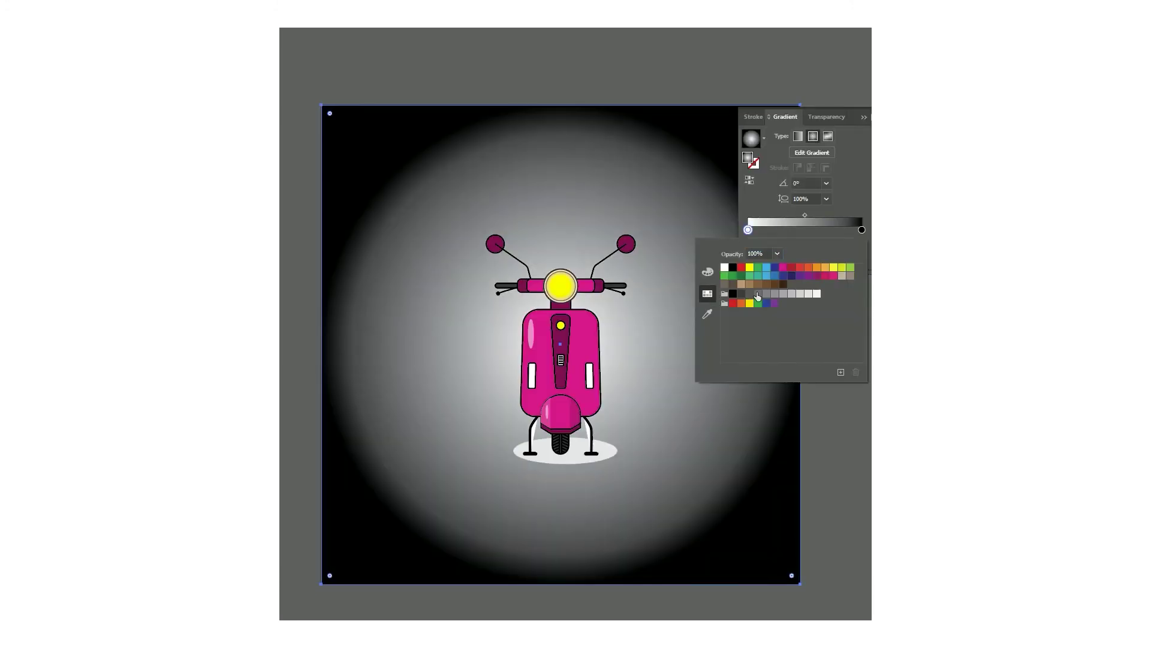
click(783, 267)
click(862, 229)
double_click(862, 229)
click(783, 267)
click(708, 272)
double_click(840, 318)
text(39)
key(Return)
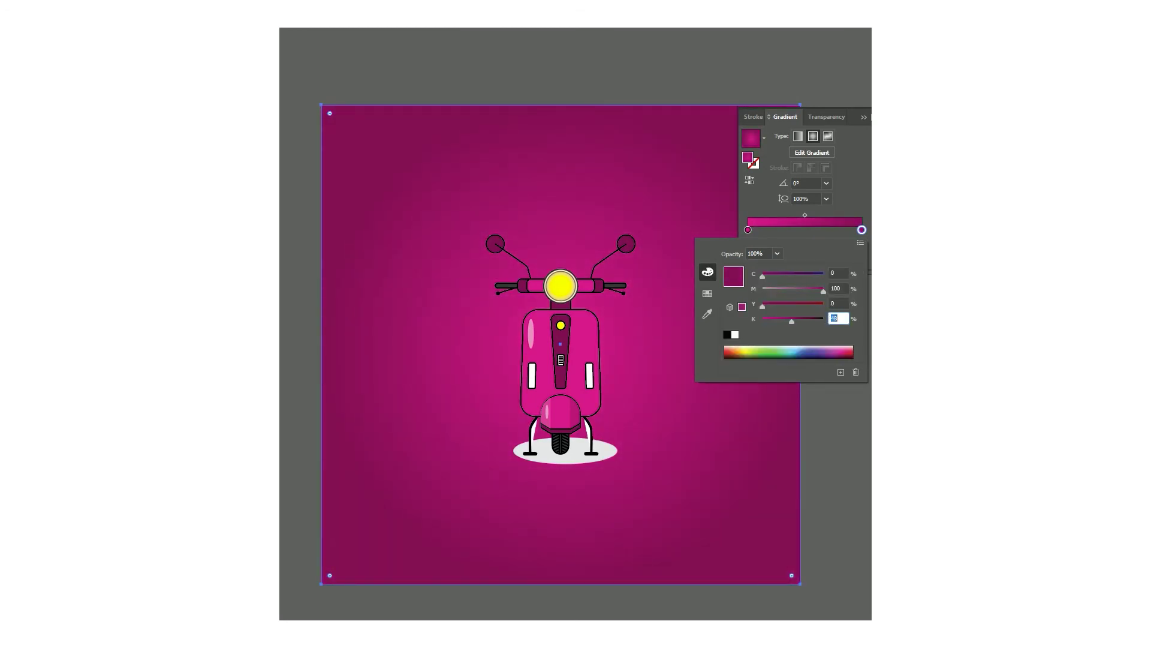
- Make the ground shadow ellipse dark and translucent
click(830, 404)
click(622, 457)
click(845, 209)
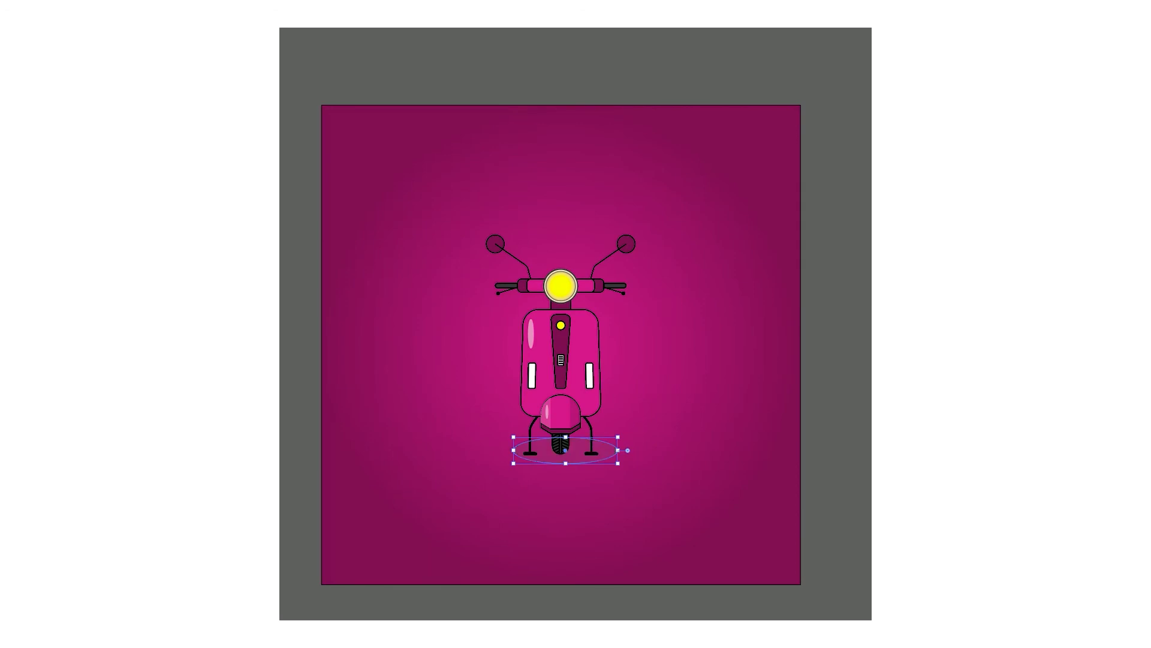
click(863, 304)
key(ctrl+plus)
key(ctrl+plus)
- Draw a highlight arc along the body's upper-right corner and taper both ends
key(p)
mouse_move(596, 282)
mouse_down()
mouse_move(619, 316)
mouse_move(622, 354)
mouse_up()
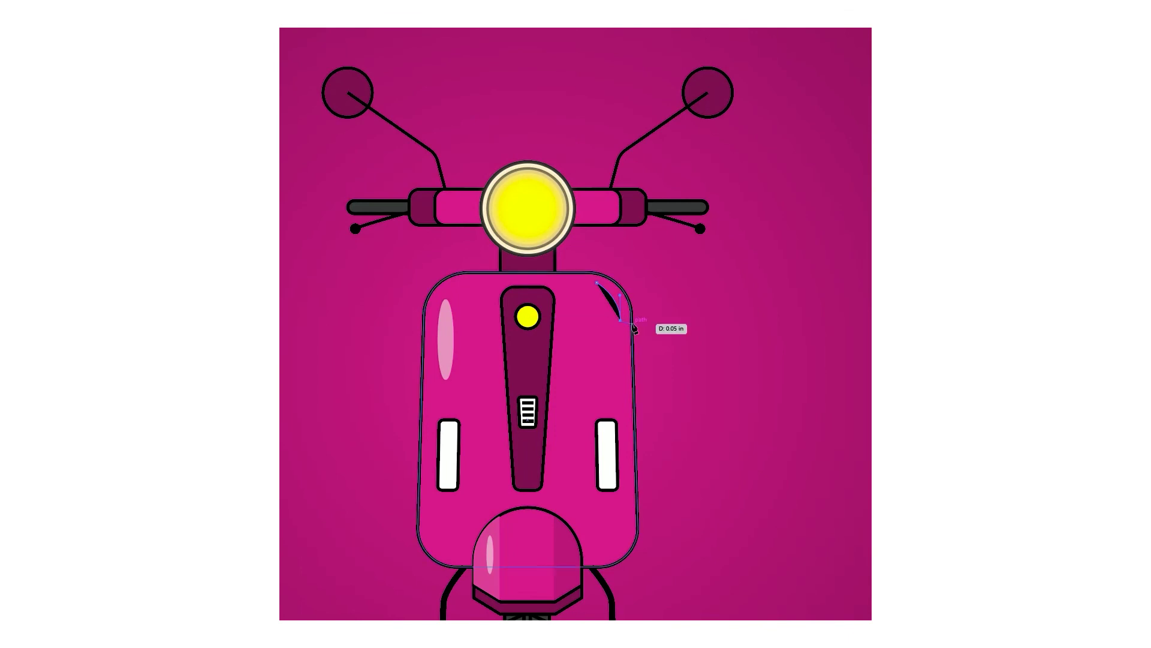
key(ctrl+plus)
ctrl+click(590, 300)
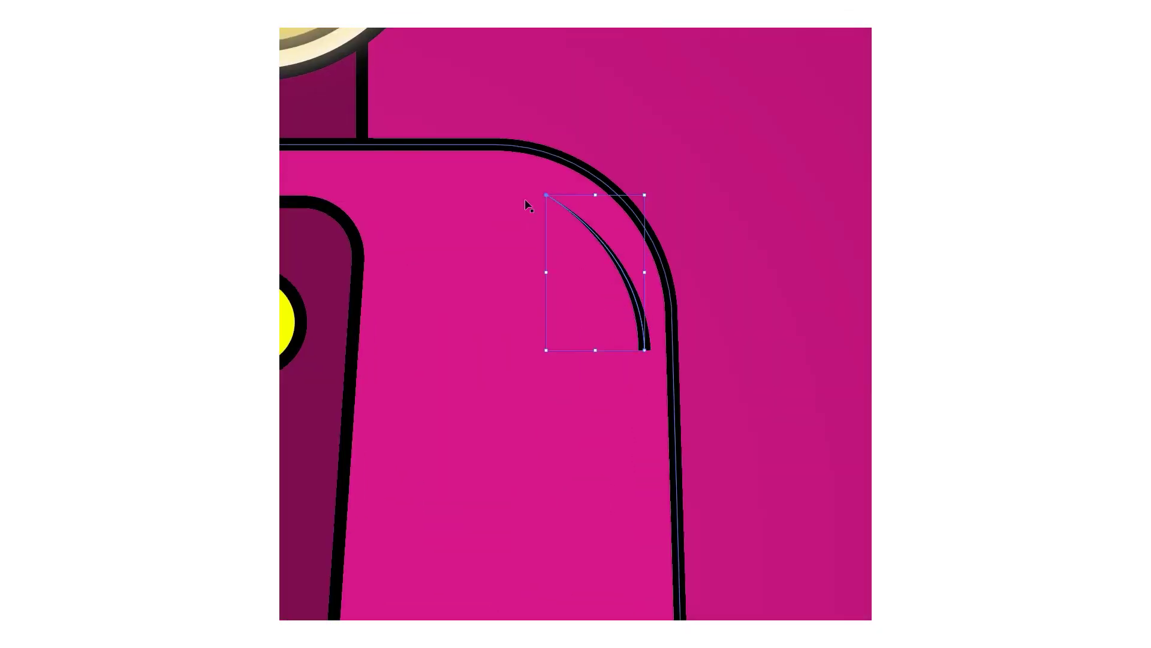
drag(546, 197, 549, 201)
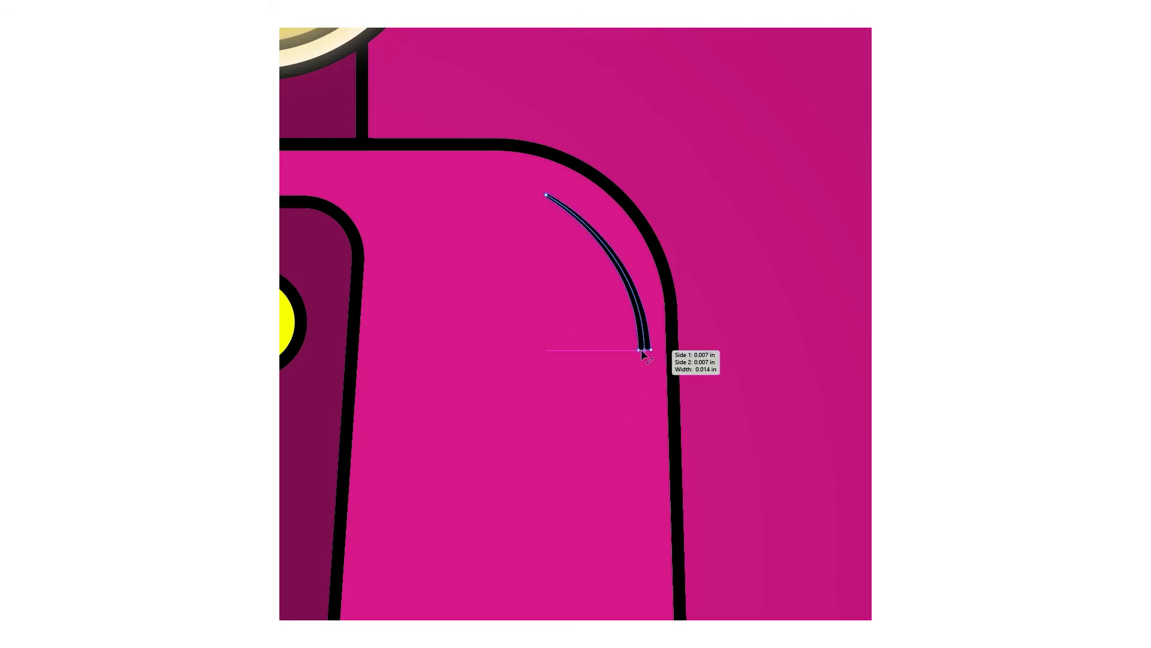
drag(648, 352, 646, 350)
key(v)
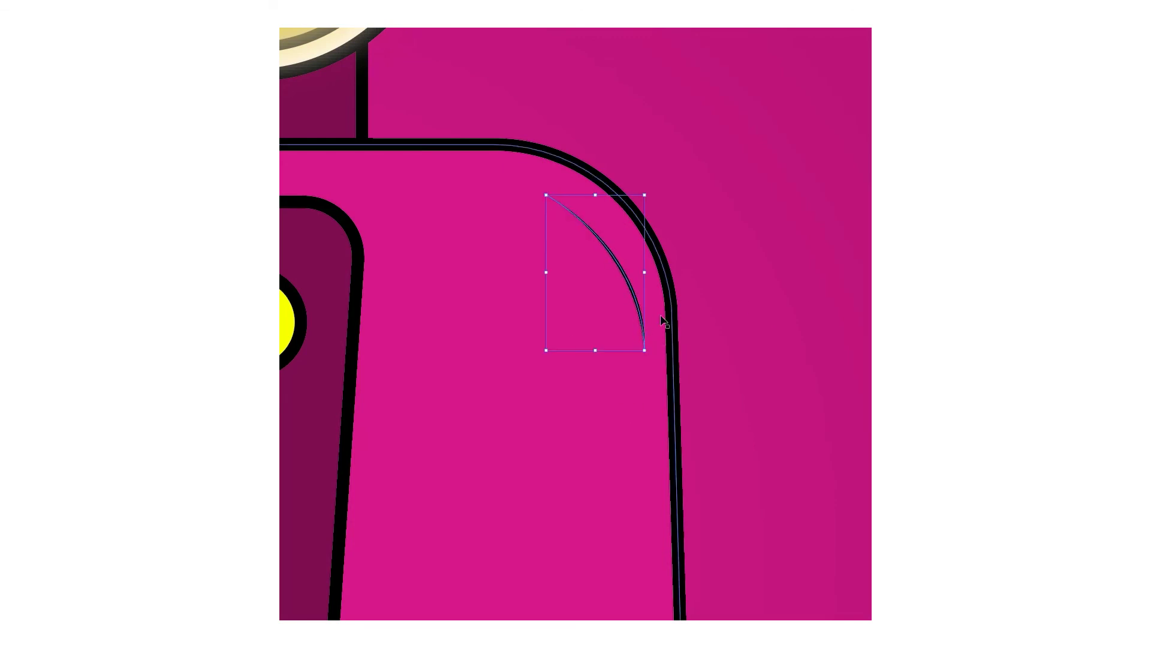
click(807, 351)
key(ctrl+0)
- Add a short straight stroke along the body's lower-right edge
scroll(541, 358, up, 2)
click(569, 342)
click(574, 399)
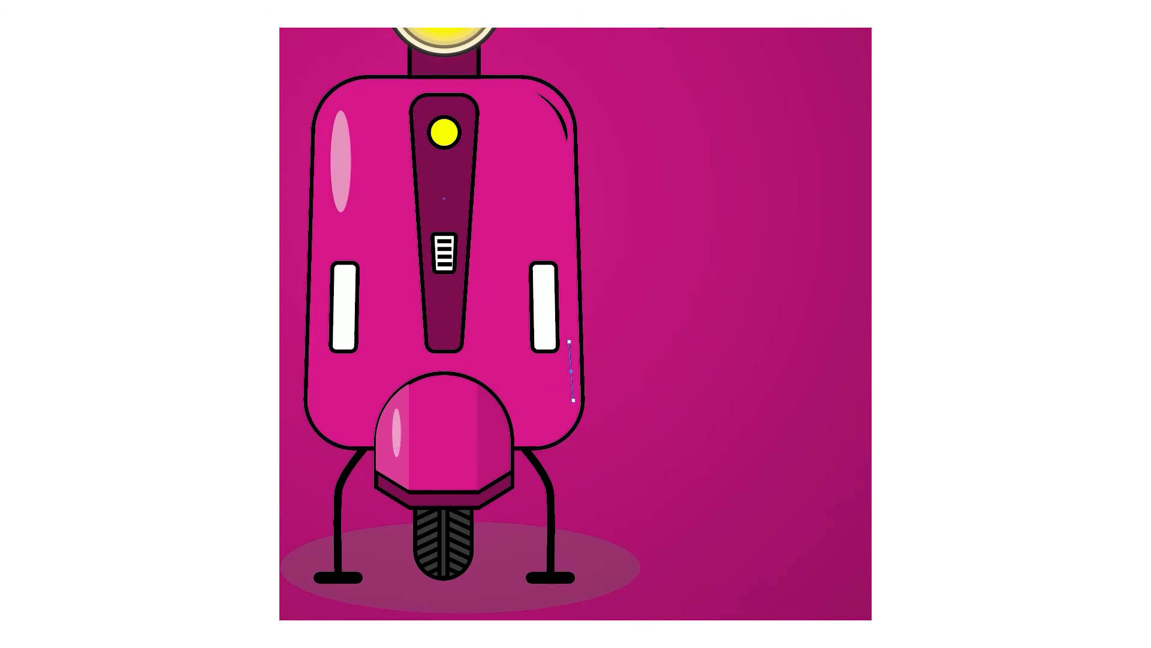
key(shift+r)
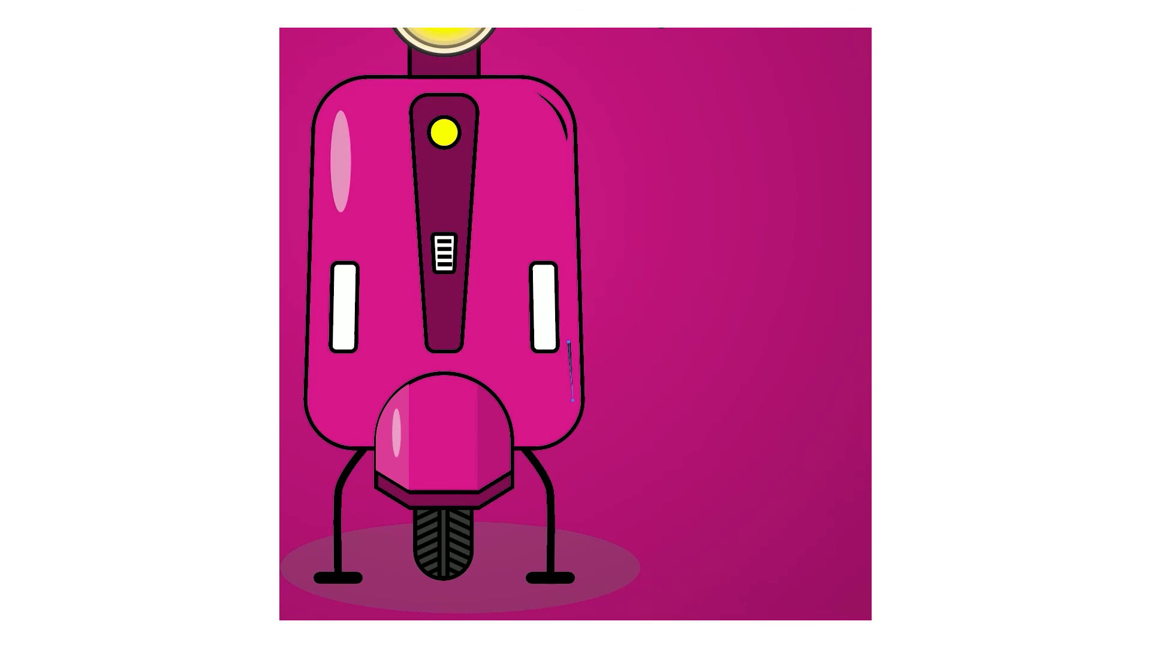